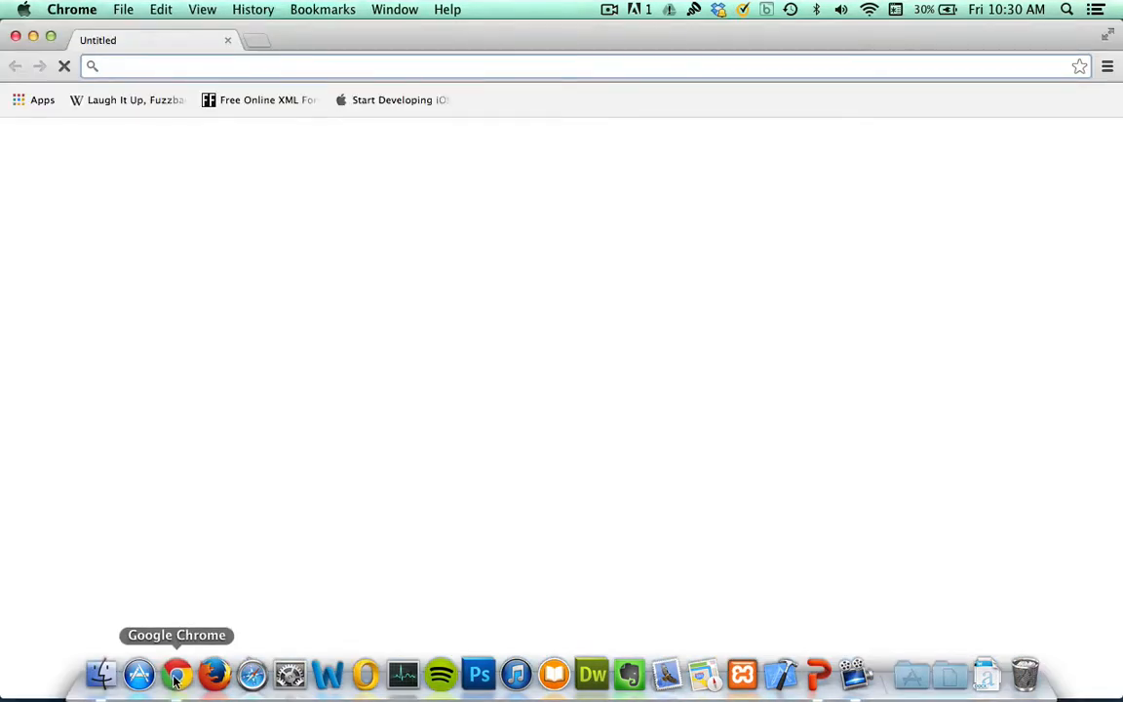
Step: Open cacoo.com and sign in with Facebook, skipping the permission to post on Facebook
{"action": "type", "text": "cacoo.com"}
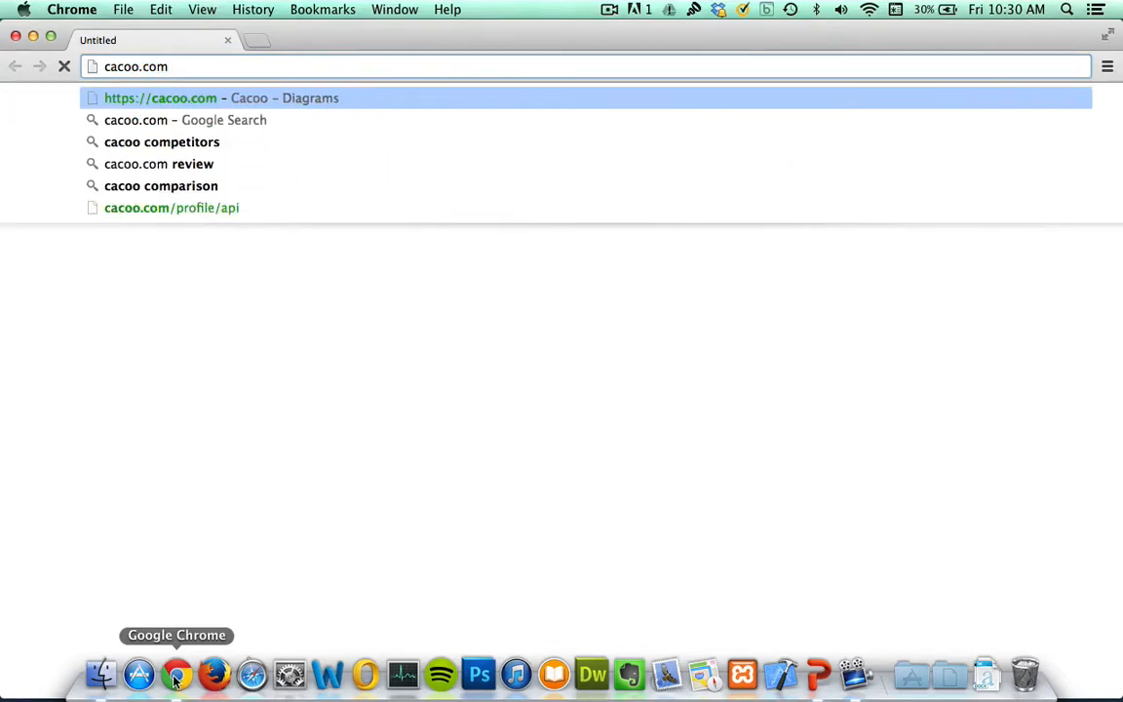
{"action": "key", "text": "Return"}
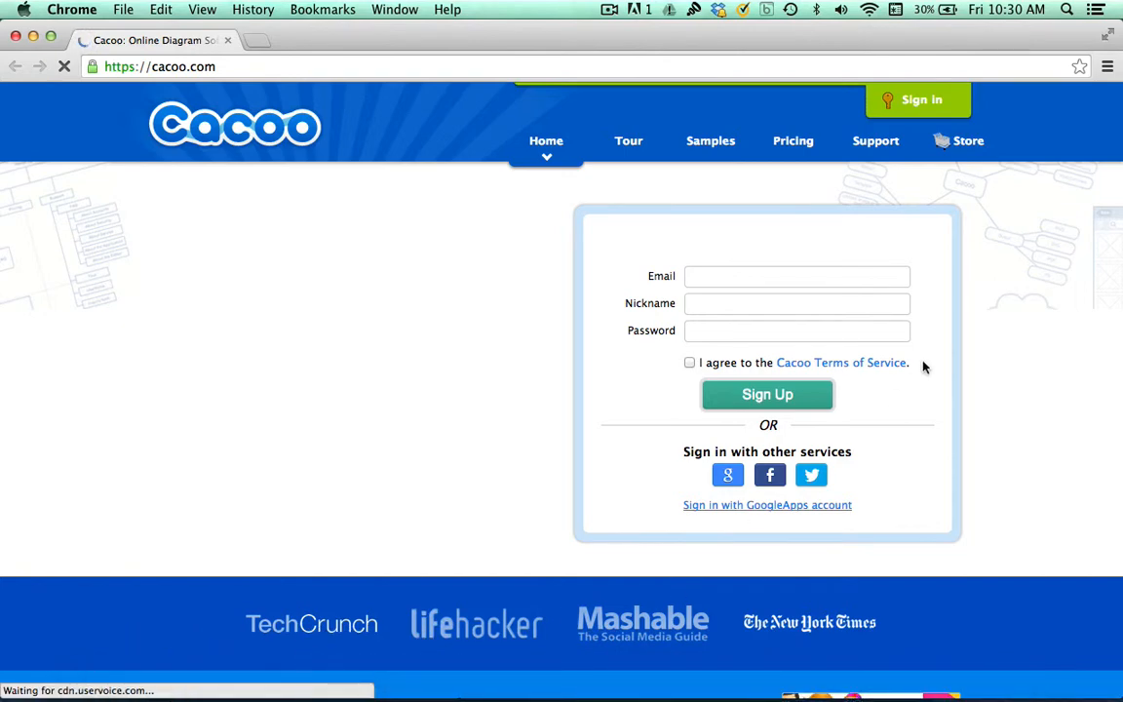
{"action": "left_click", "coordinate": [768, 475]}
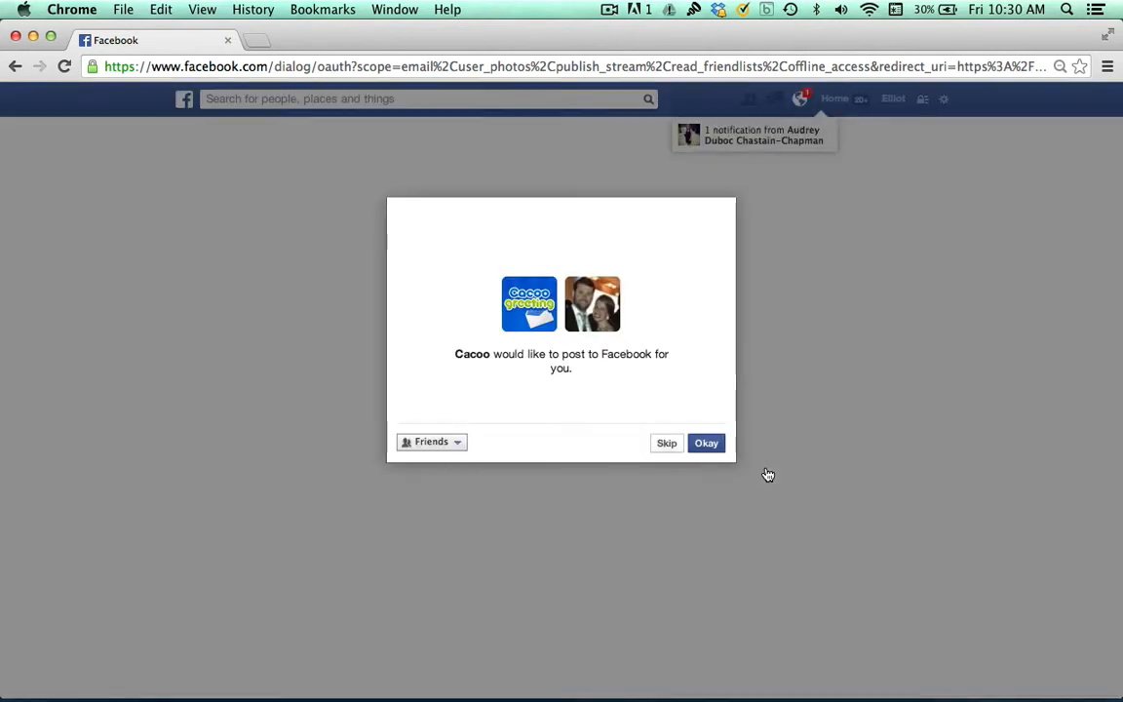
{"action": "left_click", "coordinate": [674, 446]}
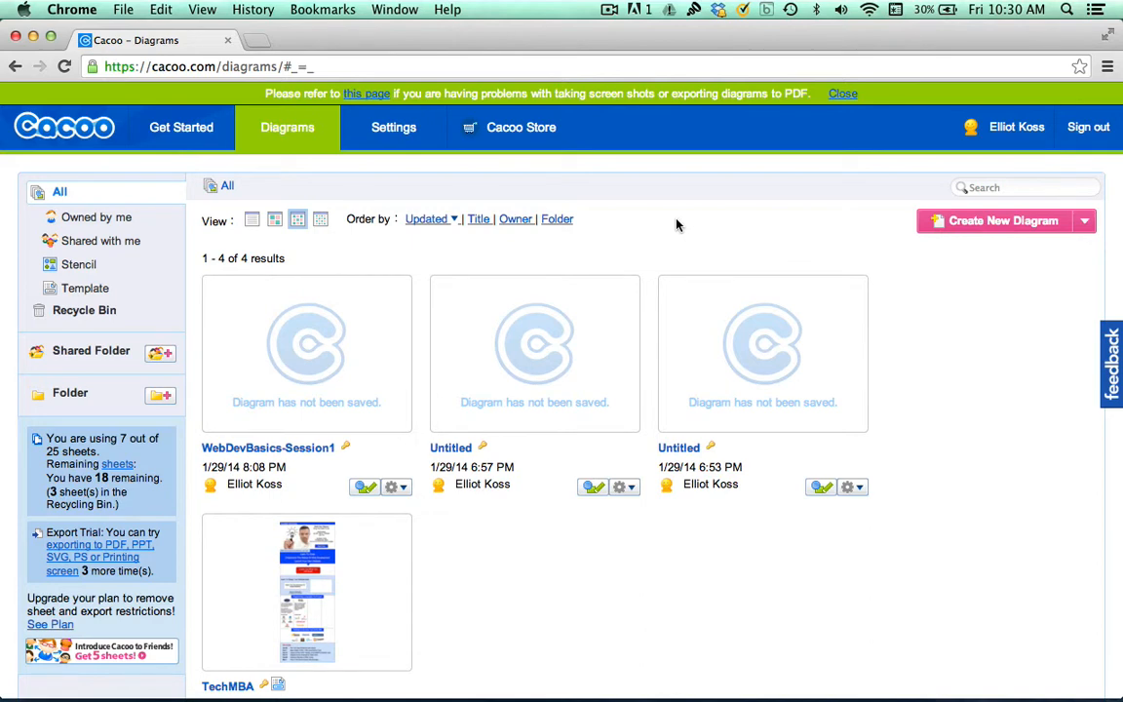
Step: Create a new diagram and browse the Business, Sitemap and Wire Frame templates
{"action": "left_click", "coordinate": [961, 223]}
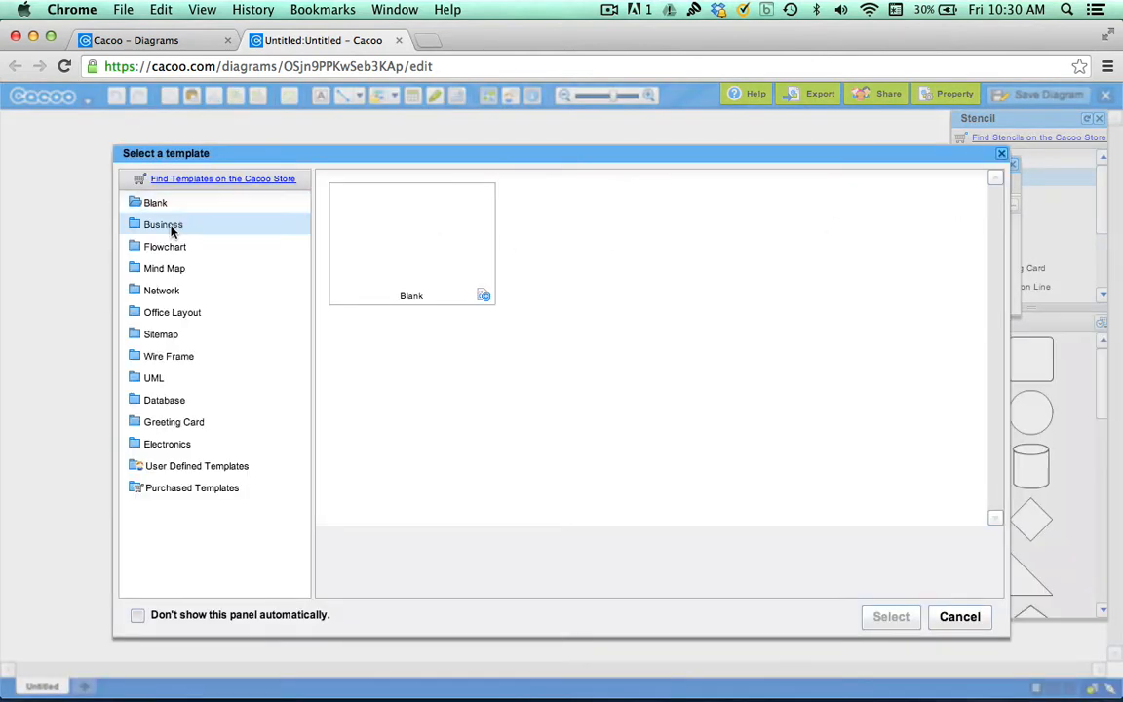
{"action": "left_click", "coordinate": [170, 229]}
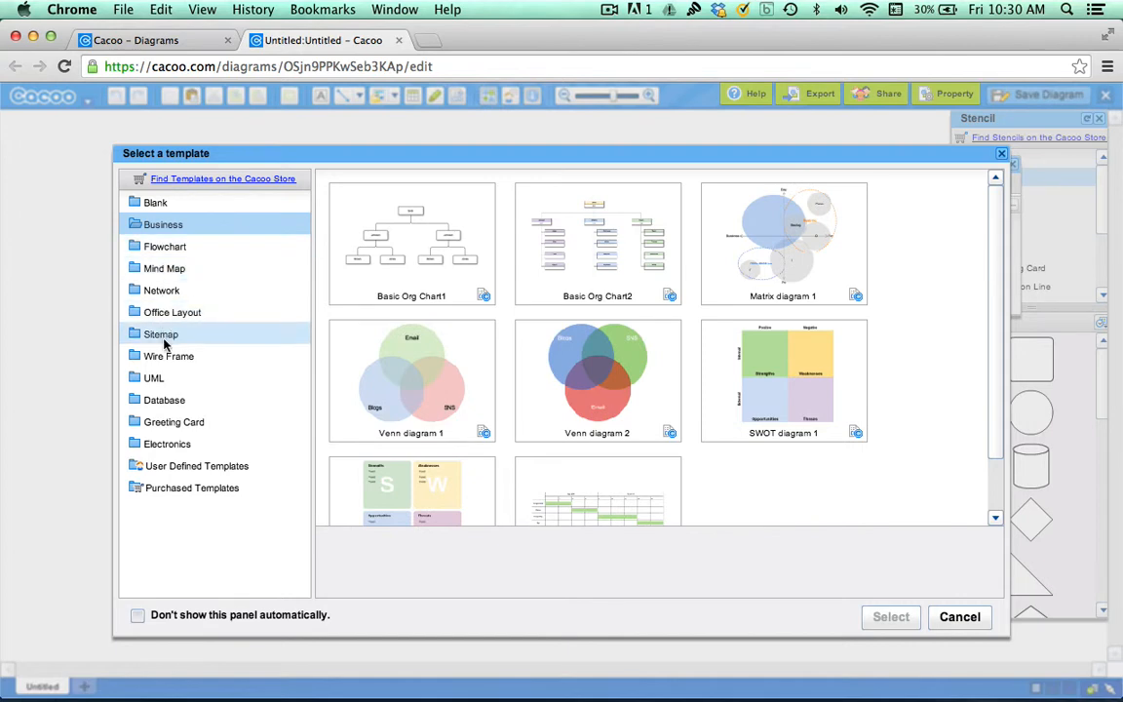
{"action": "left_click", "coordinate": [164, 341]}
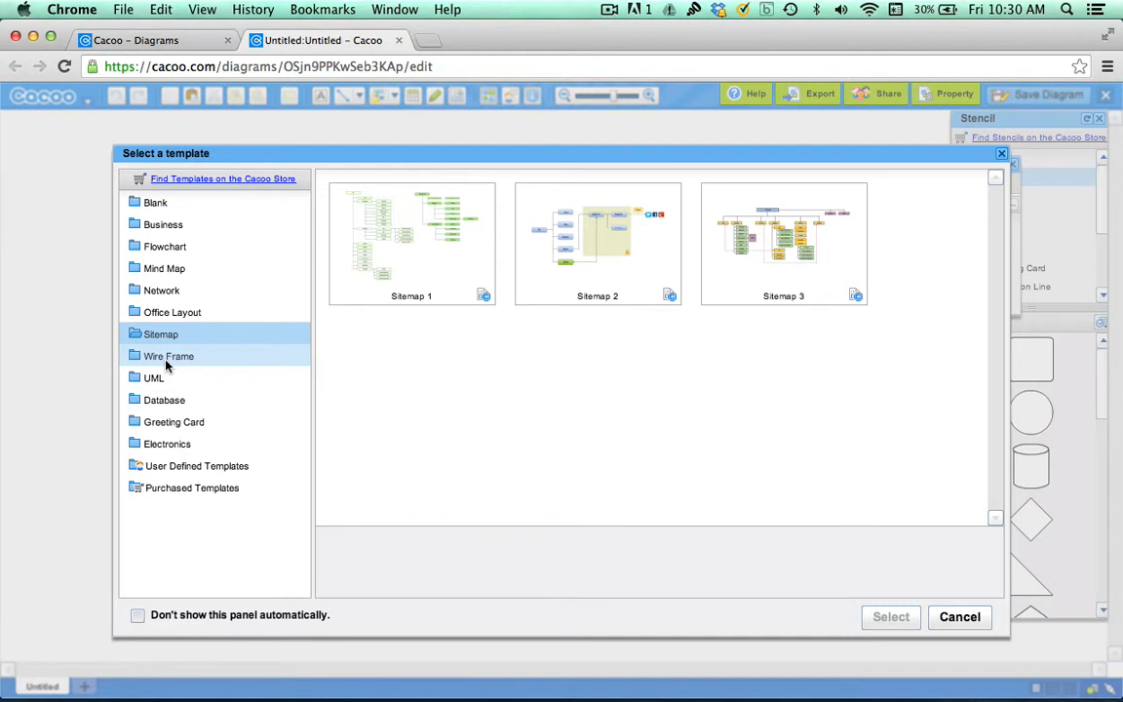
{"action": "left_click", "coordinate": [166, 357]}
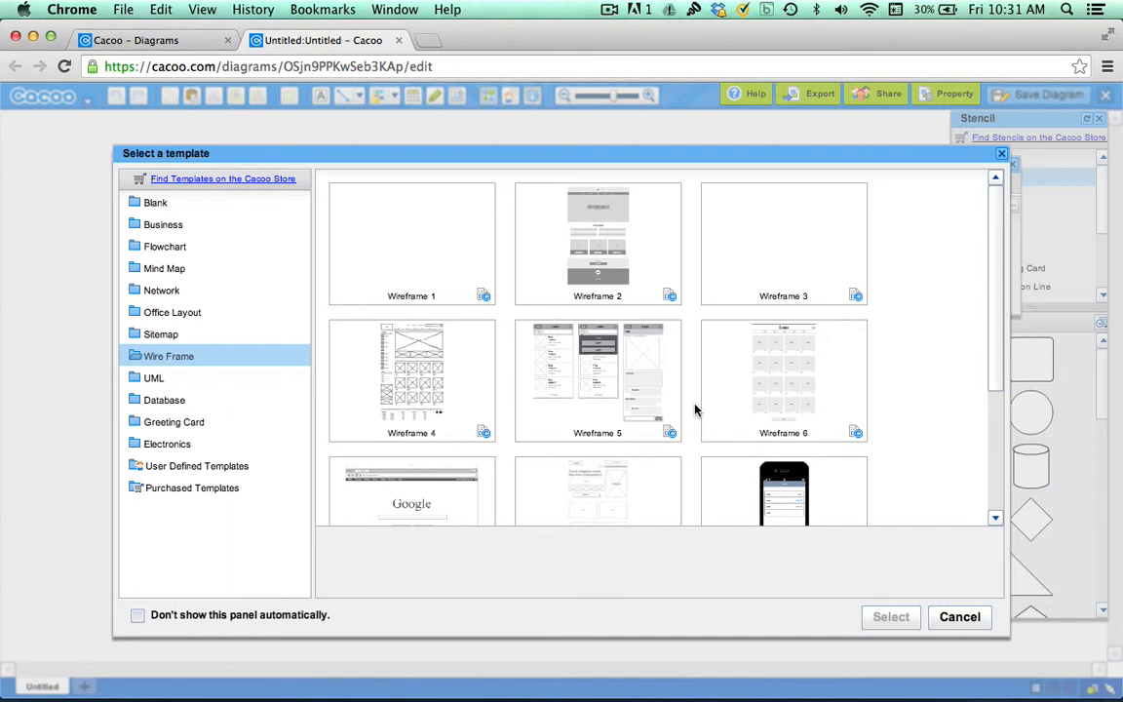
{"action": "left_click_drag", "start_coordinate": [996, 338], "coordinate": [995, 276]}
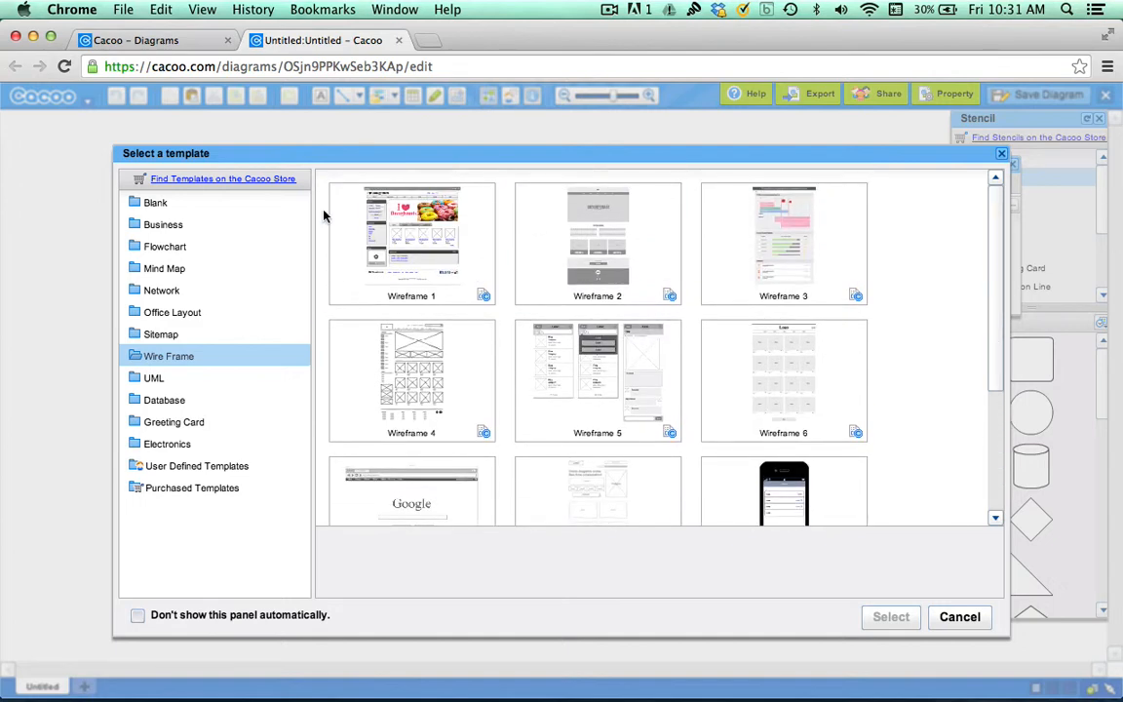
Step: Start the diagram from the Blank template and place the Inspector directly beside the Stencil window
{"action": "left_click", "coordinate": [166, 207]}
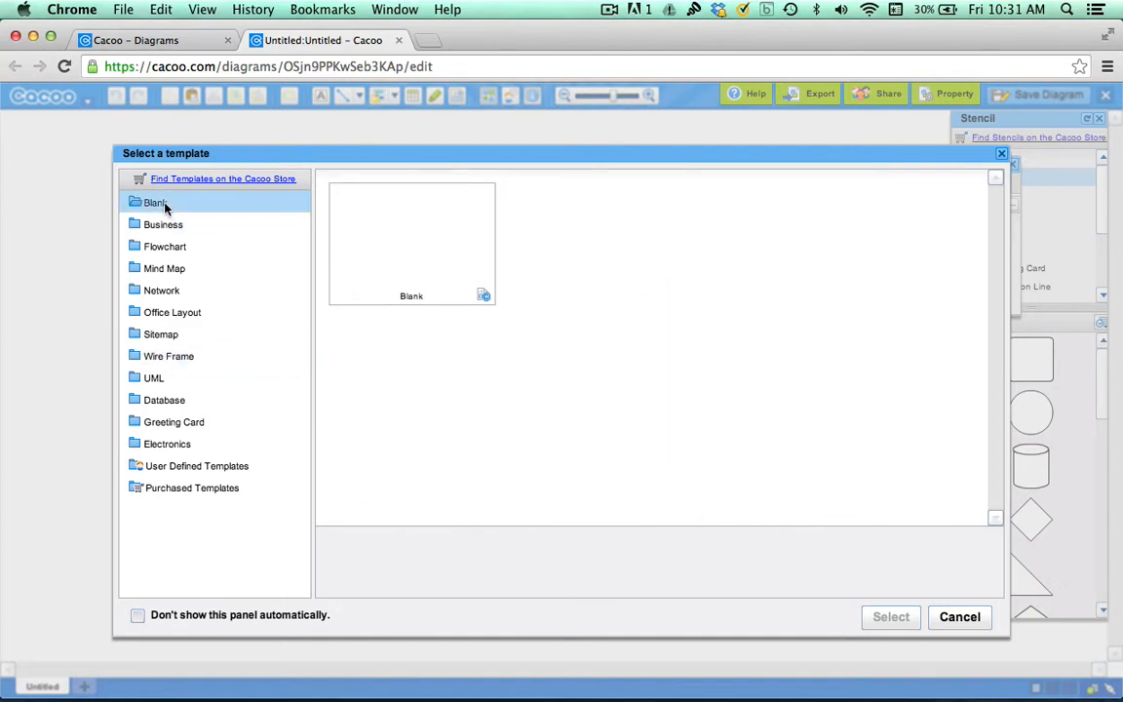
{"action": "left_click", "coordinate": [417, 218]}
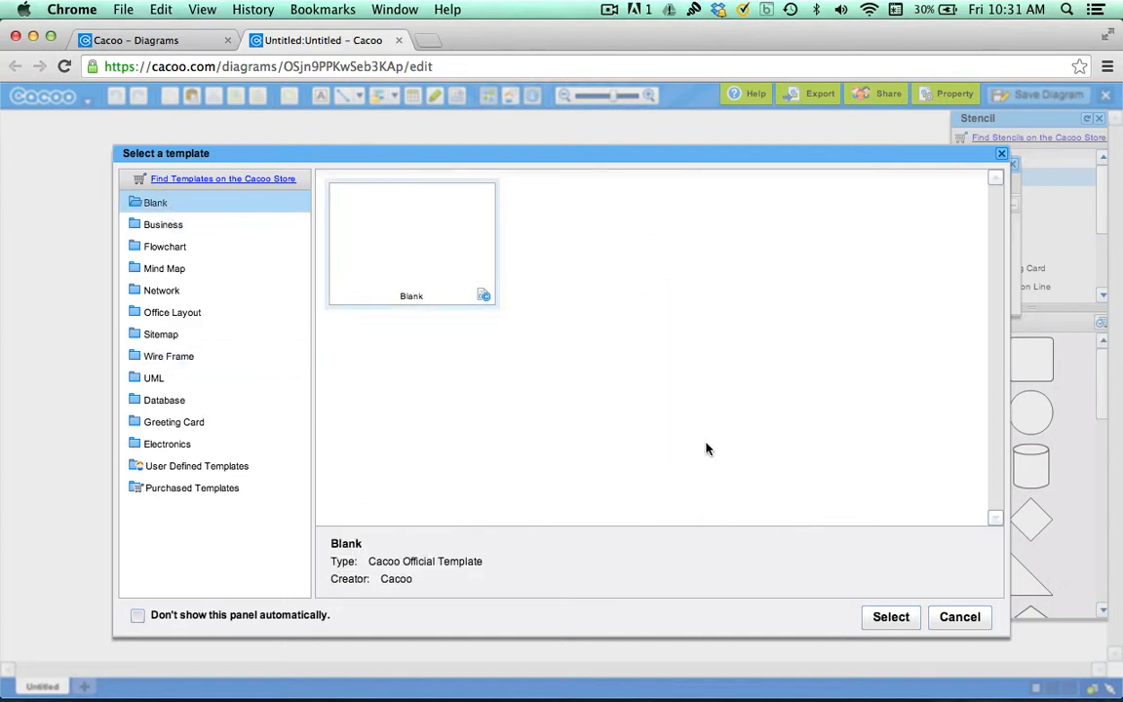
{"action": "left_click", "coordinate": [890, 617]}
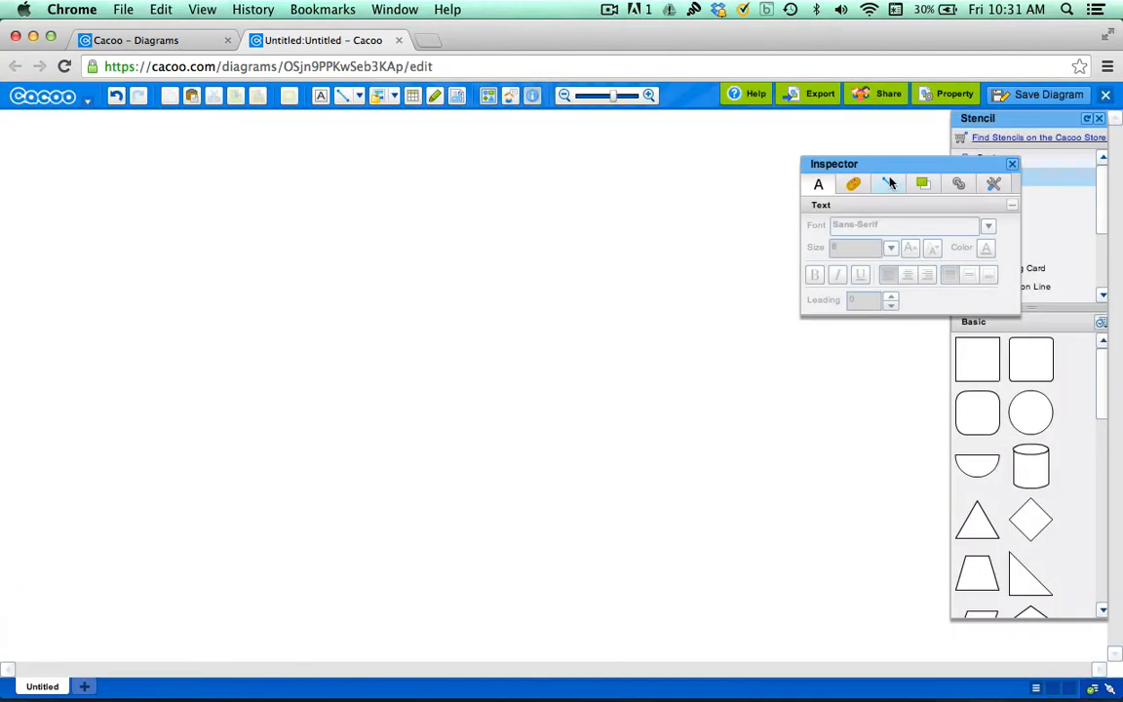
{"action": "left_click_drag", "start_coordinate": [893, 167], "coordinate": [820, 122]}
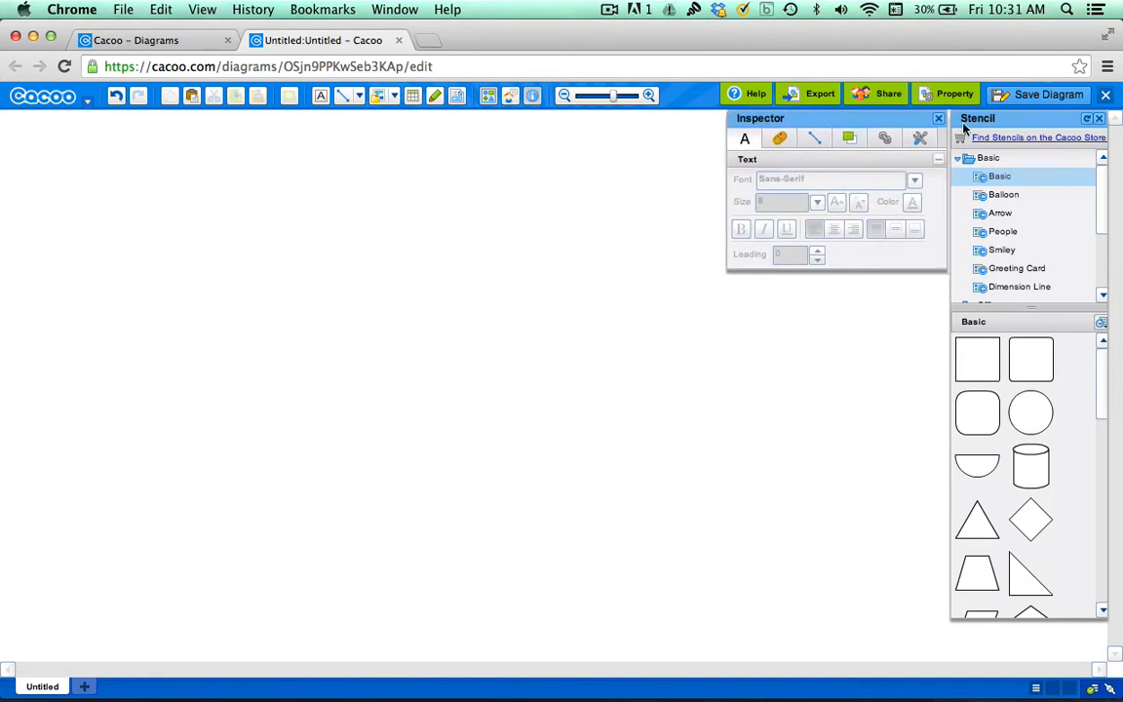
Step: Set the diagram's title to WebDevBasics in its properties
{"action": "left_click", "coordinate": [951, 95]}
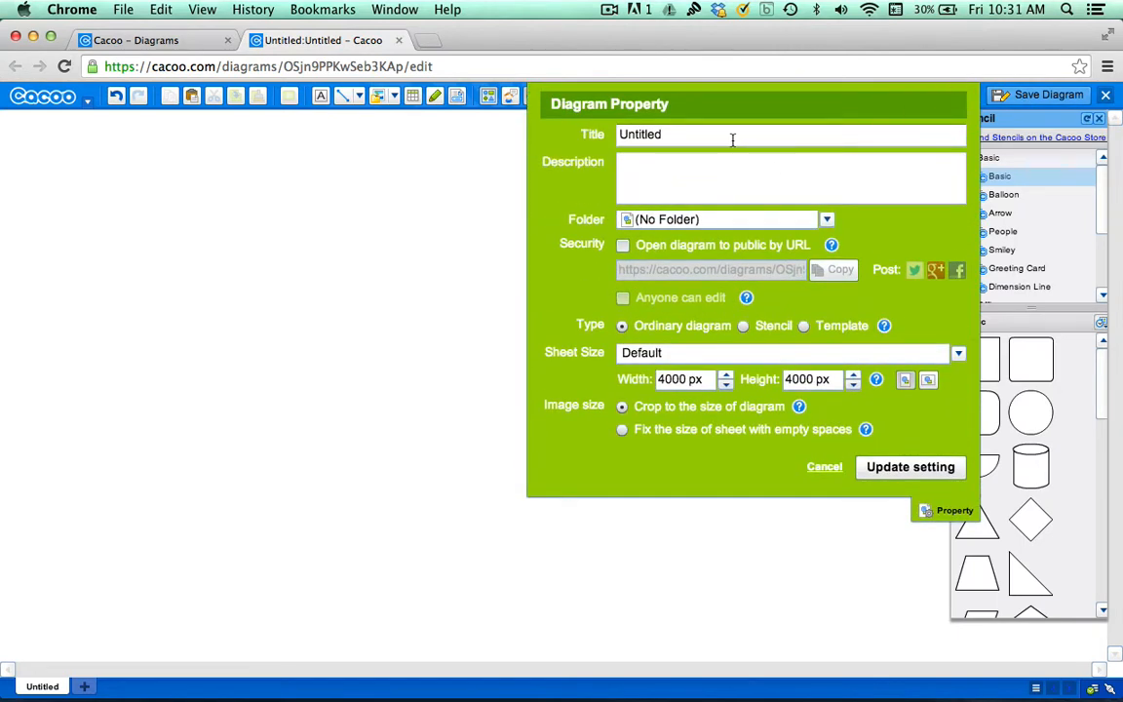
{"action": "double_click", "coordinate": [733, 139]}
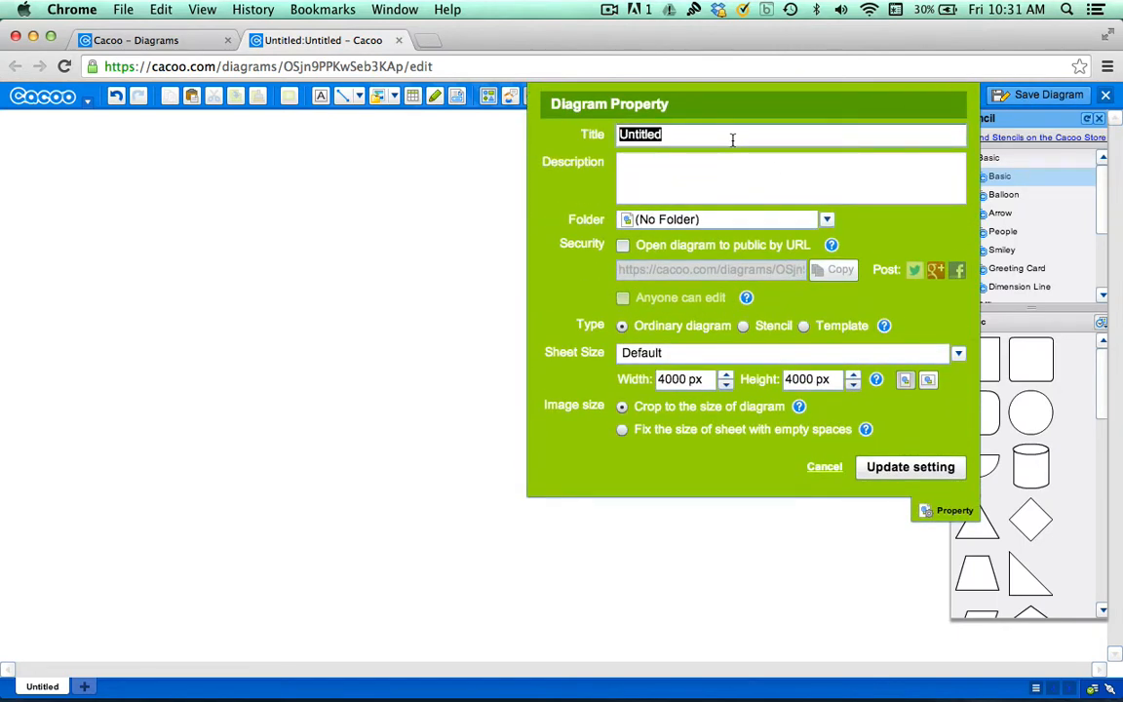
{"action": "type", "text": "WebDevBasics"}
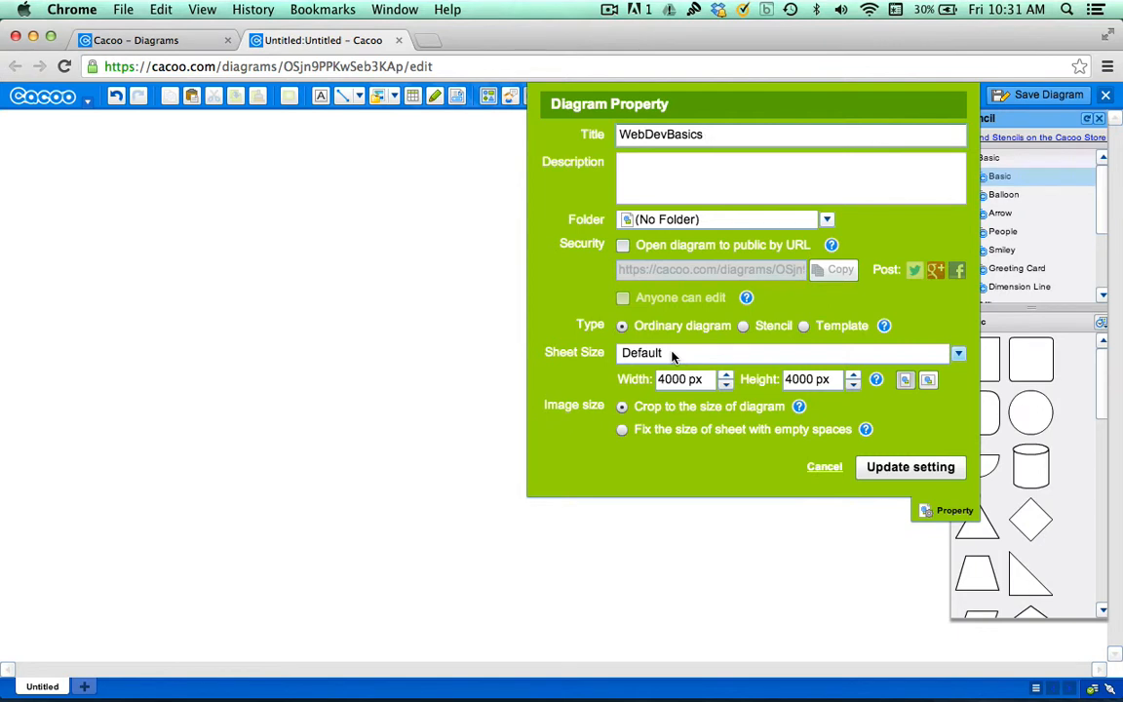
Step: Set a custom sheet size 900 px wide and 1000 px high and apply the diagram settings
{"action": "left_click", "coordinate": [958, 354]}
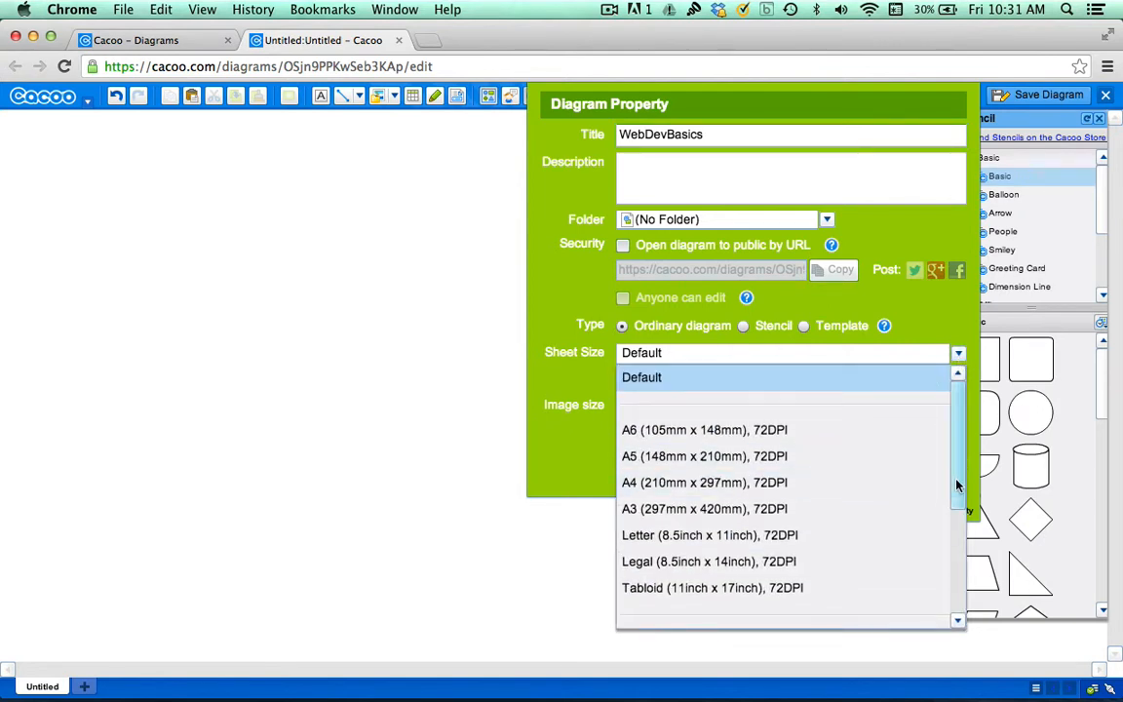
{"action": "left_click_drag", "start_coordinate": [957, 484], "coordinate": [942, 332]}
{"action": "left_click", "coordinate": [847, 351]}
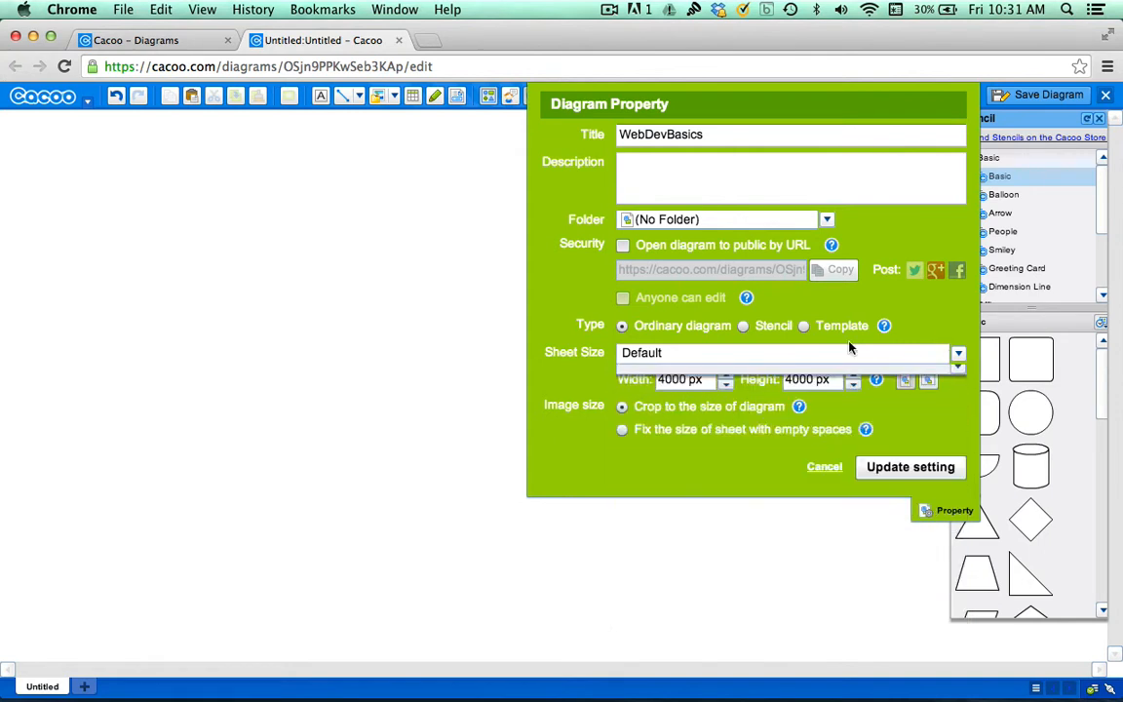
{"action": "left_click", "coordinate": [667, 380]}
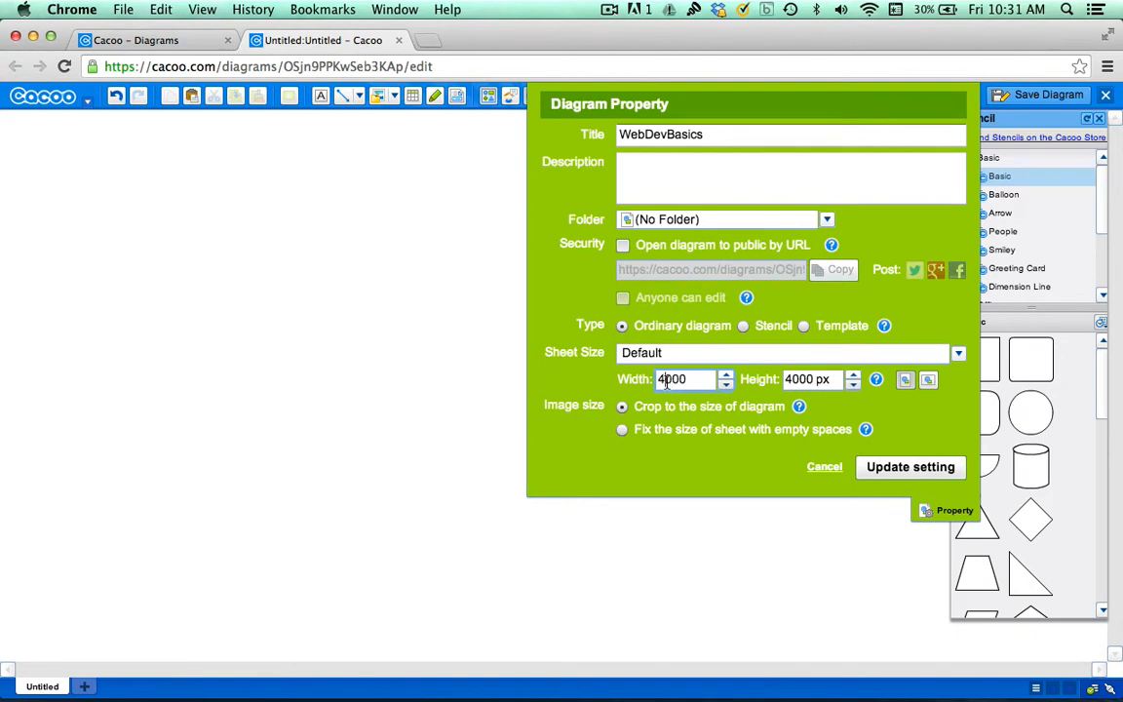
{"action": "key", "text": "BackSpace"}
{"action": "key", "text": "BackSpace"}
{"action": "type", "text": "9"}
{"action": "left_click", "coordinate": [791, 380]}
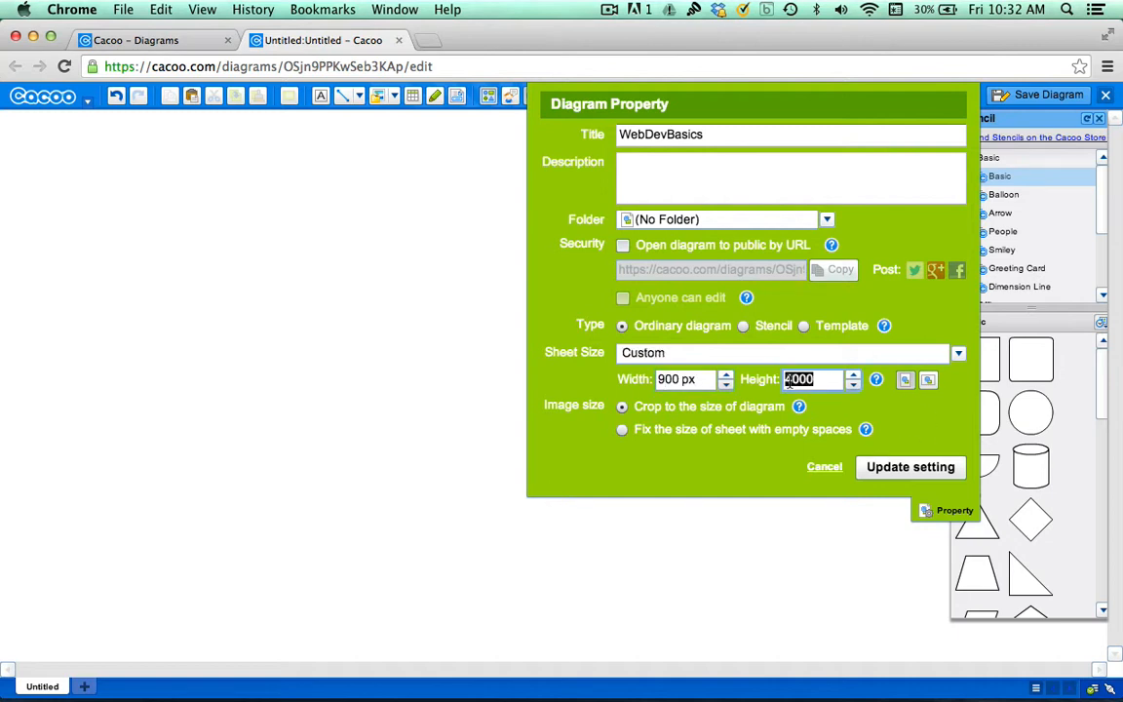
{"action": "left_click", "coordinate": [790, 380]}
{"action": "key", "text": "BackSpace"}
{"action": "type", "text": "1"}
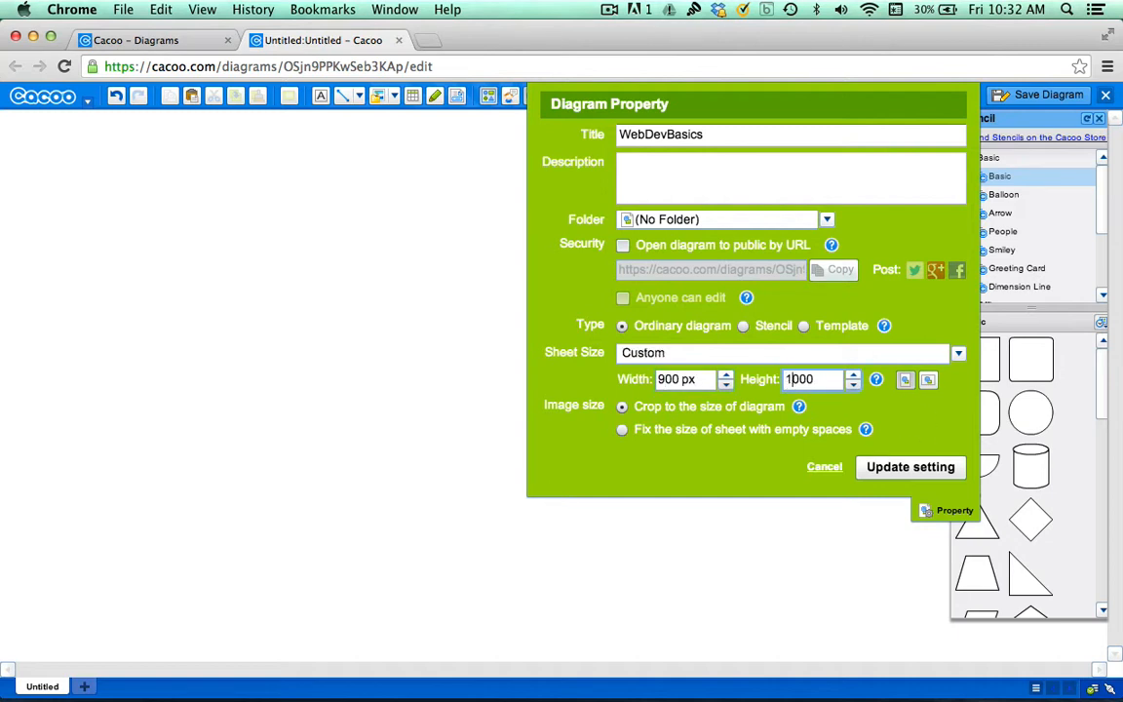
{"action": "left_click", "coordinate": [910, 469]}
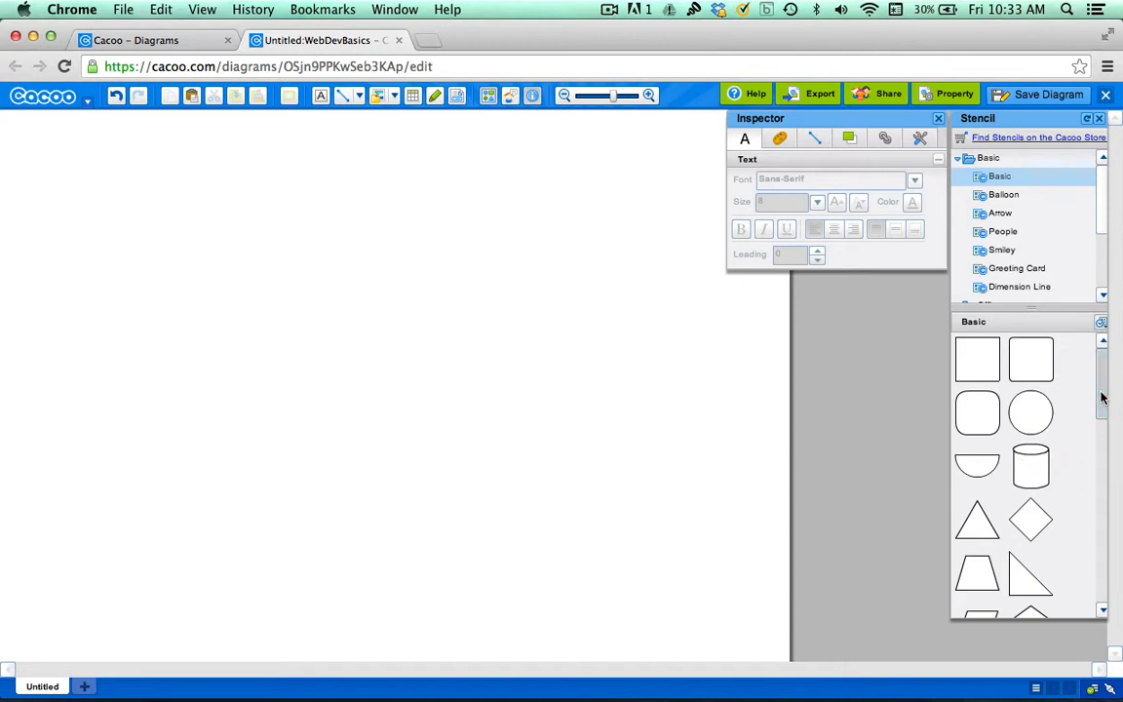
Step: Examine the Basic stencil shapes and the Inspector's fill, line, size and position, link and attribute settings
{"action": "mouse_move", "coordinate": [1101, 394]}
{"action": "left_mouse_down"}
{"action": "mouse_move", "coordinate": [1101, 504]}
{"action": "mouse_move", "coordinate": [1103, 371]}
{"action": "left_mouse_up"}
{"action": "left_click", "coordinate": [987, 359]}
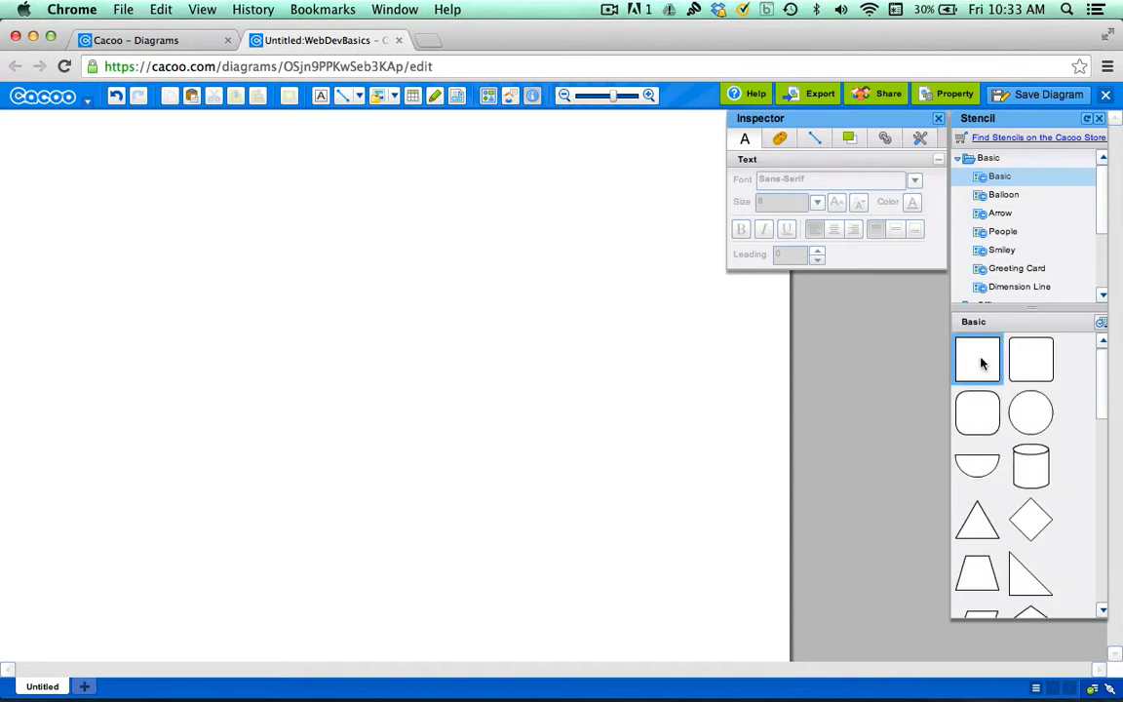
{"action": "left_click", "coordinate": [1017, 368]}
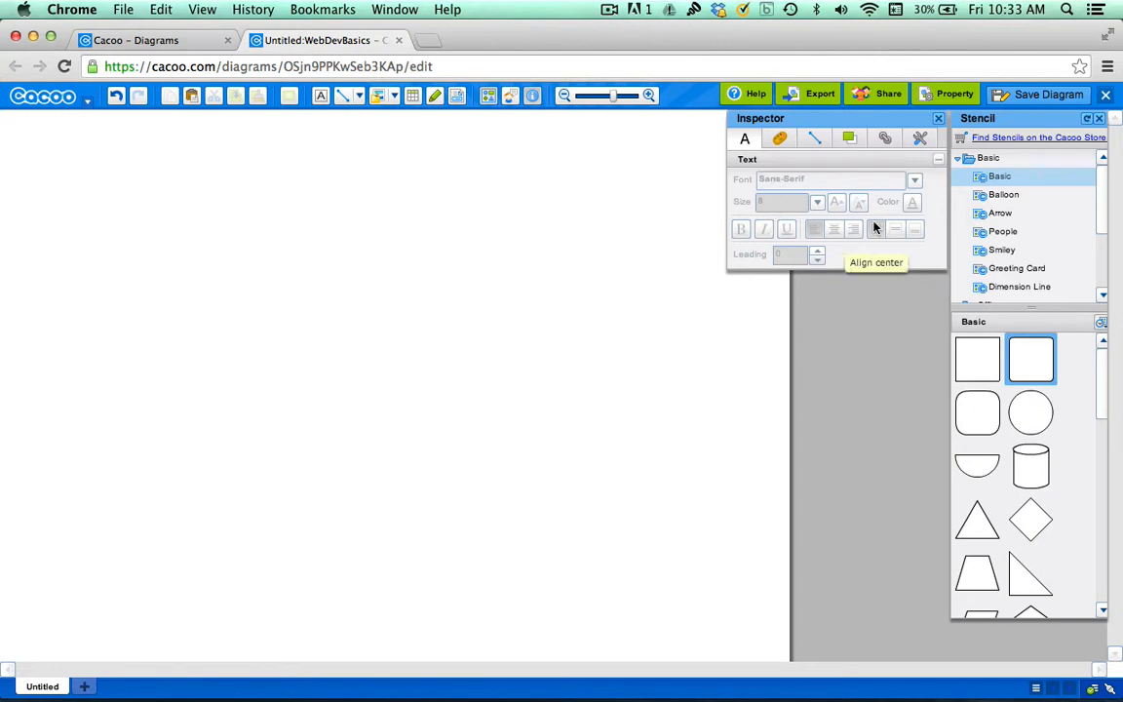
{"action": "left_click", "coordinate": [777, 139]}
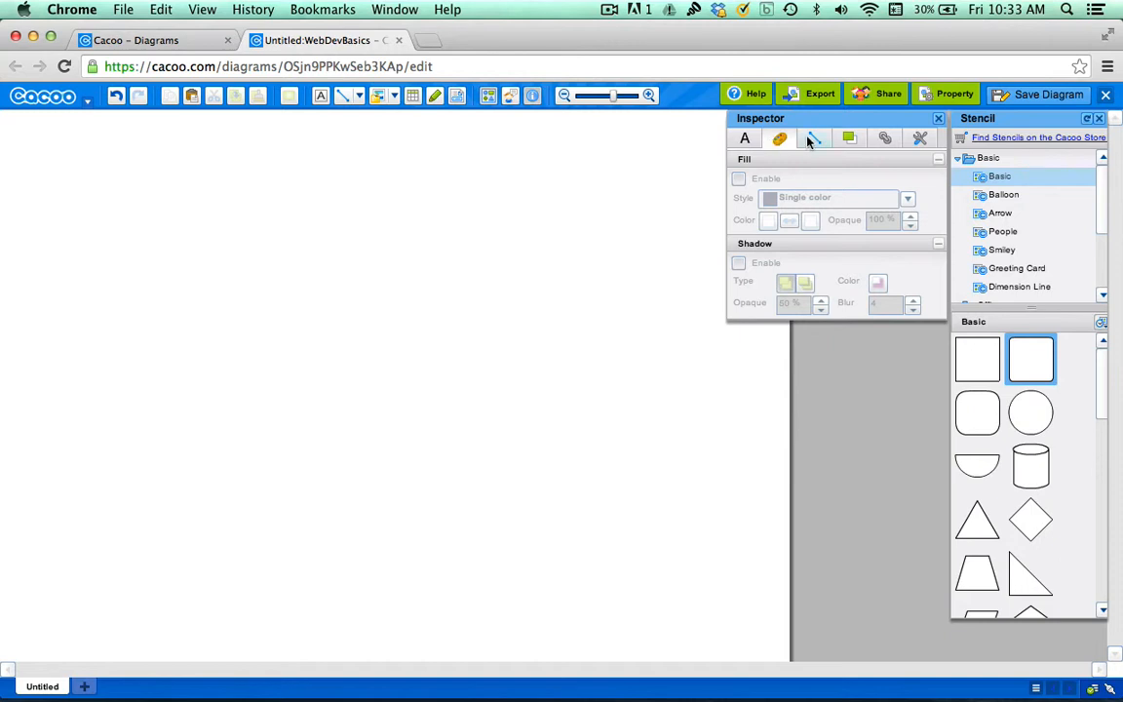
{"action": "left_click", "coordinate": [812, 139]}
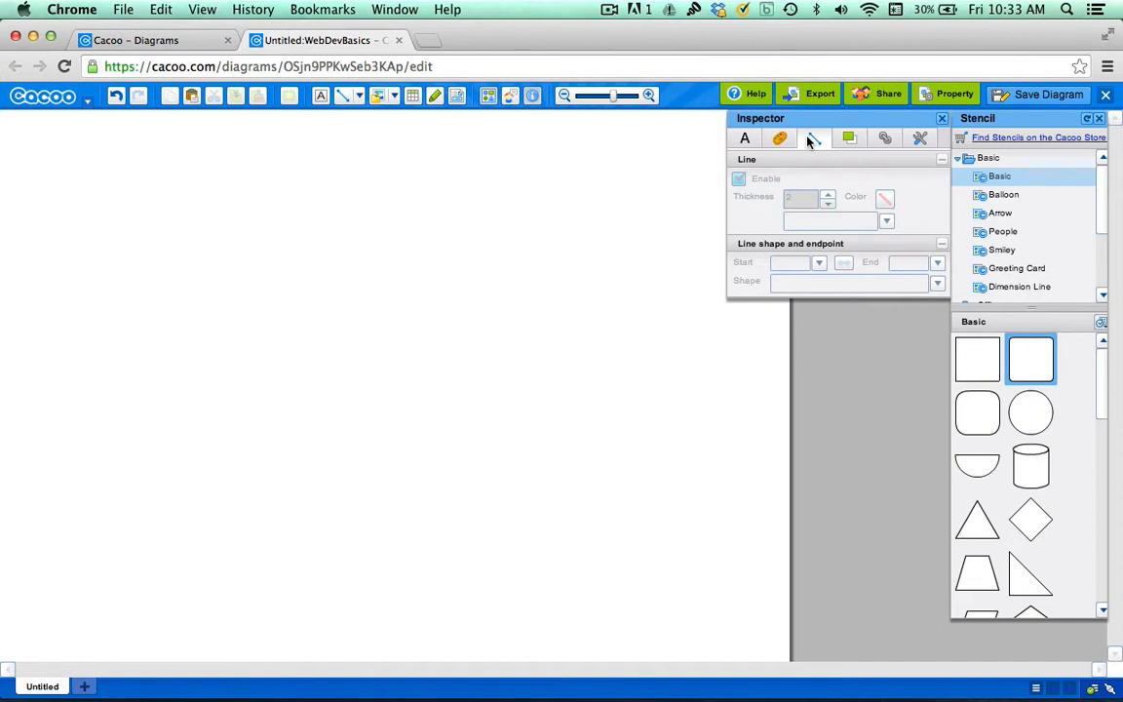
{"action": "left_click", "coordinate": [849, 138]}
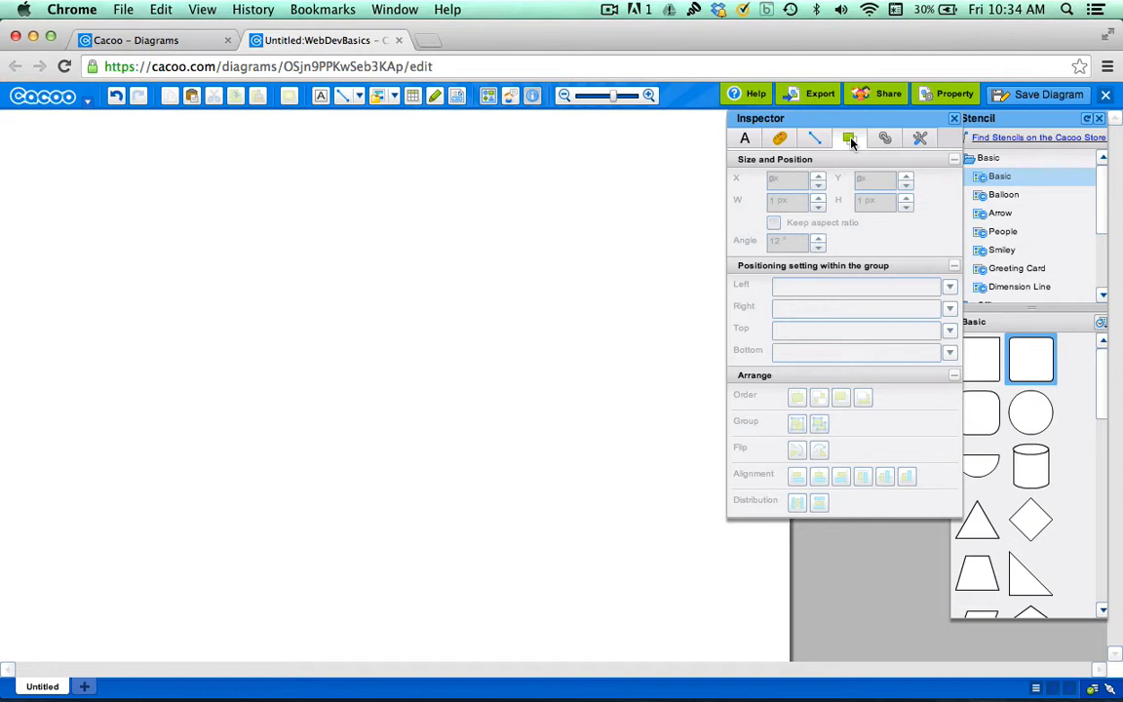
{"action": "left_click", "coordinate": [886, 139]}
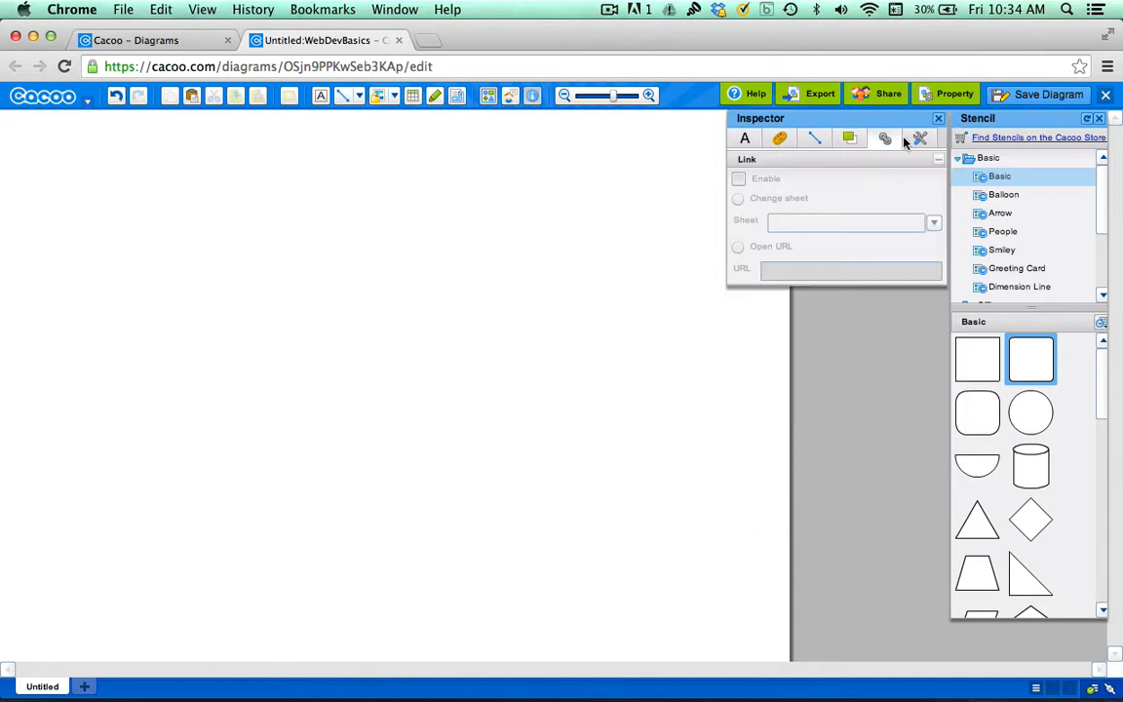
{"action": "left_click", "coordinate": [915, 142]}
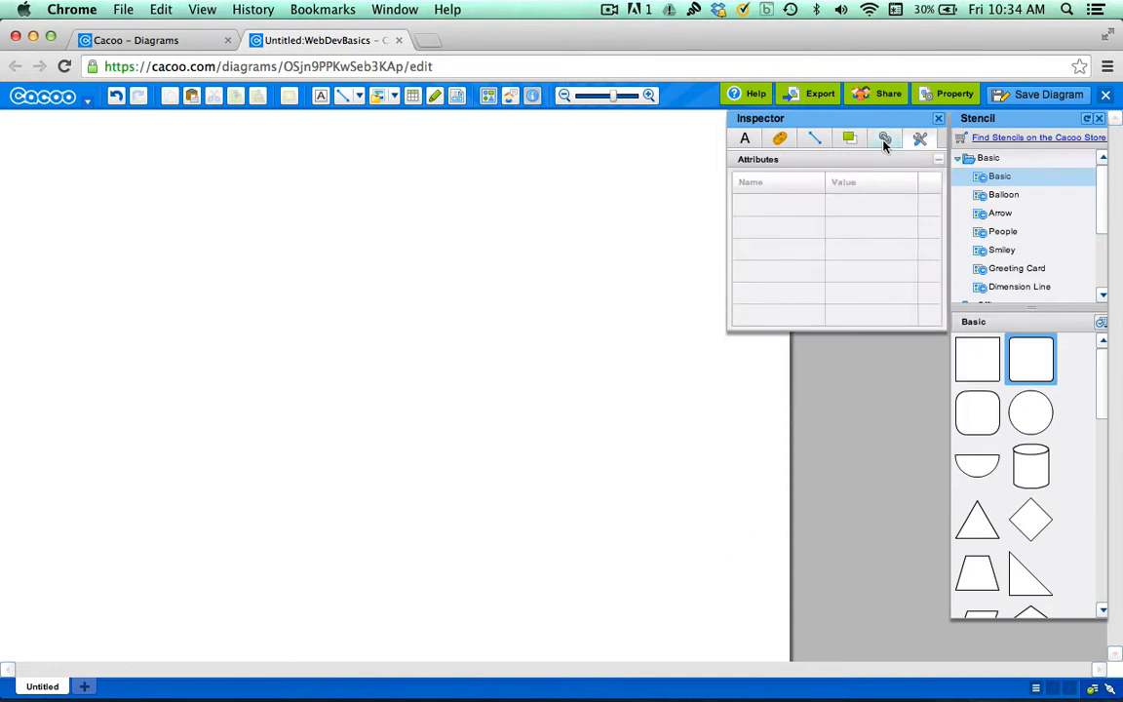
{"action": "left_click", "coordinate": [884, 141]}
{"action": "left_click", "coordinate": [848, 139]}
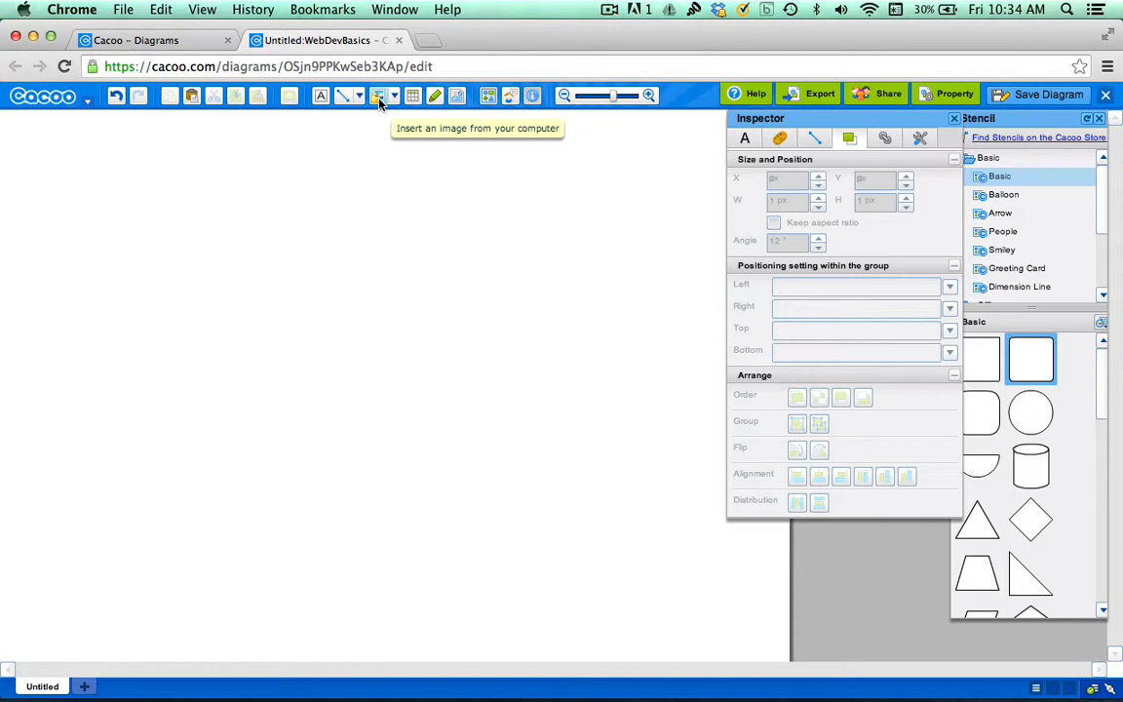
Step: View the file chooser for inserting an image and the diagram's export formats, closing both without choosing anything
{"action": "left_click", "coordinate": [378, 96]}
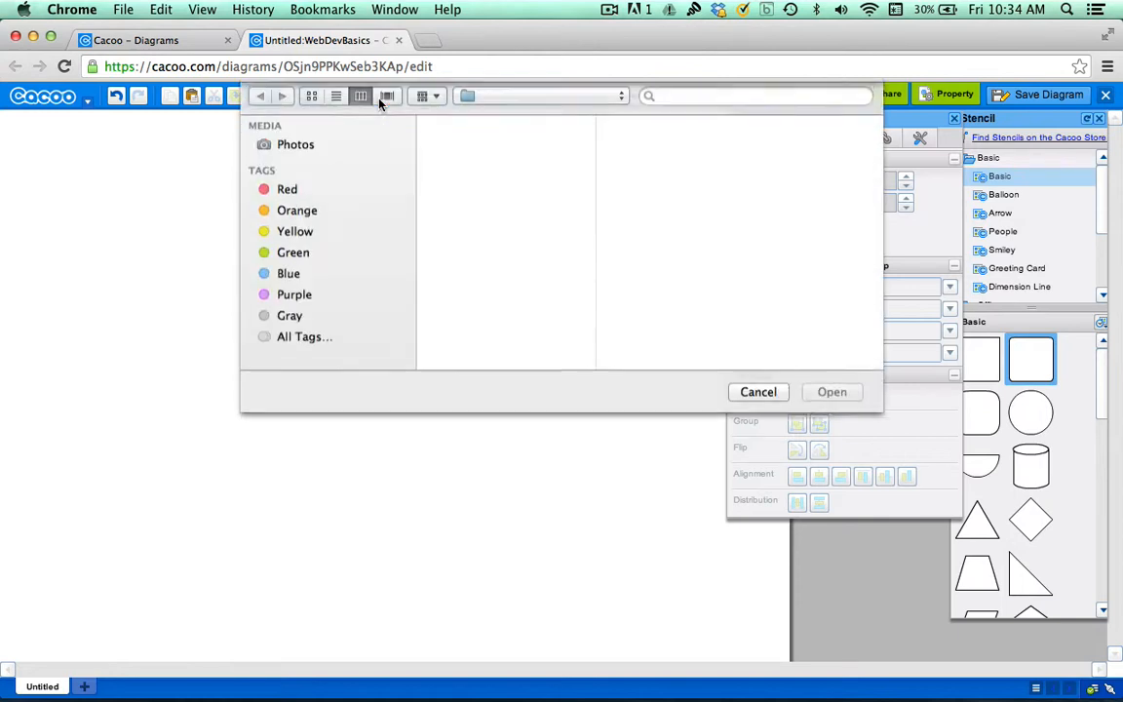
{"action": "left_click", "coordinate": [757, 397]}
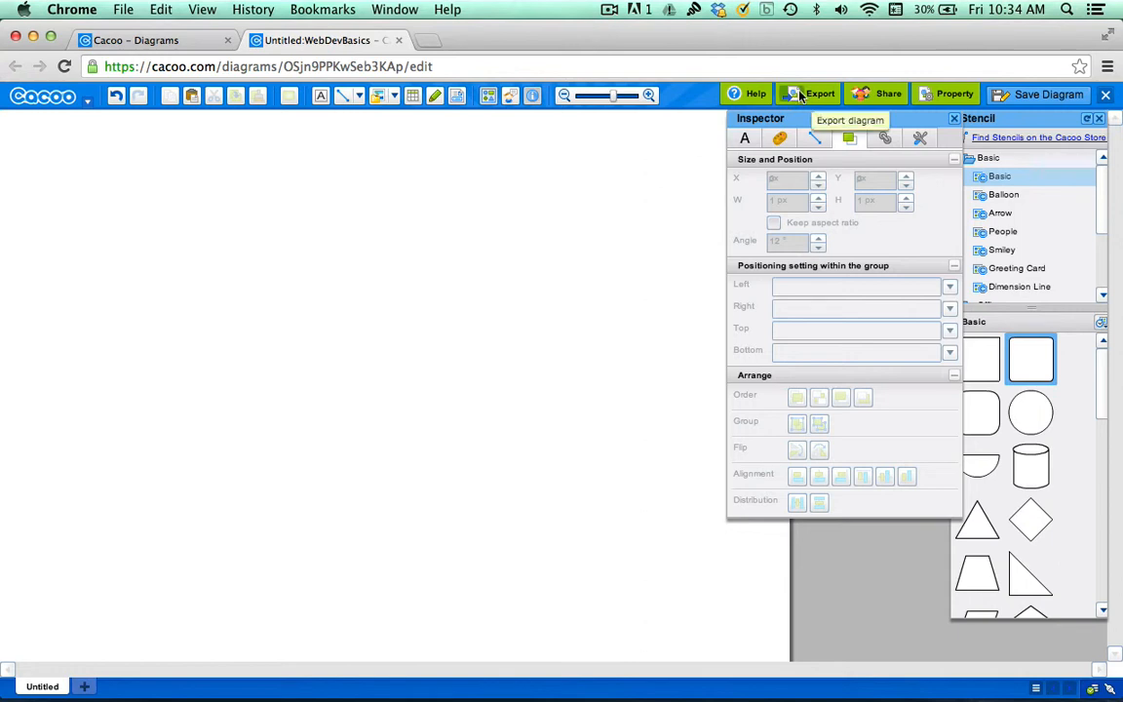
{"action": "left_click", "coordinate": [801, 96]}
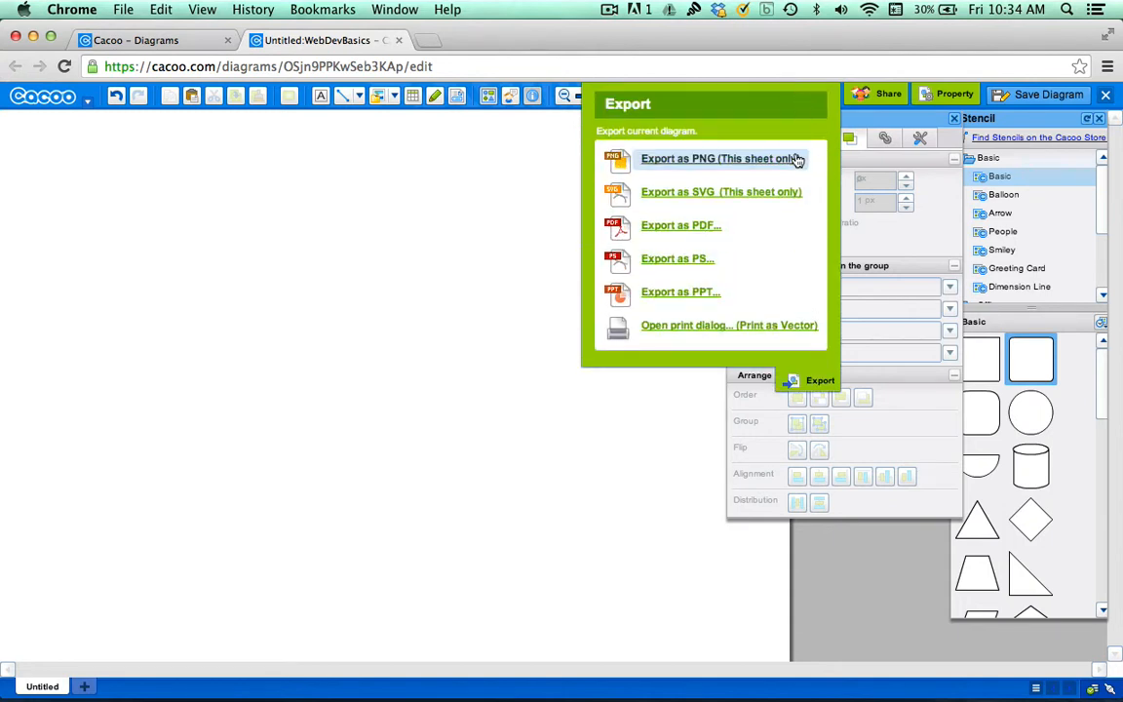
{"action": "left_click", "coordinate": [501, 218]}
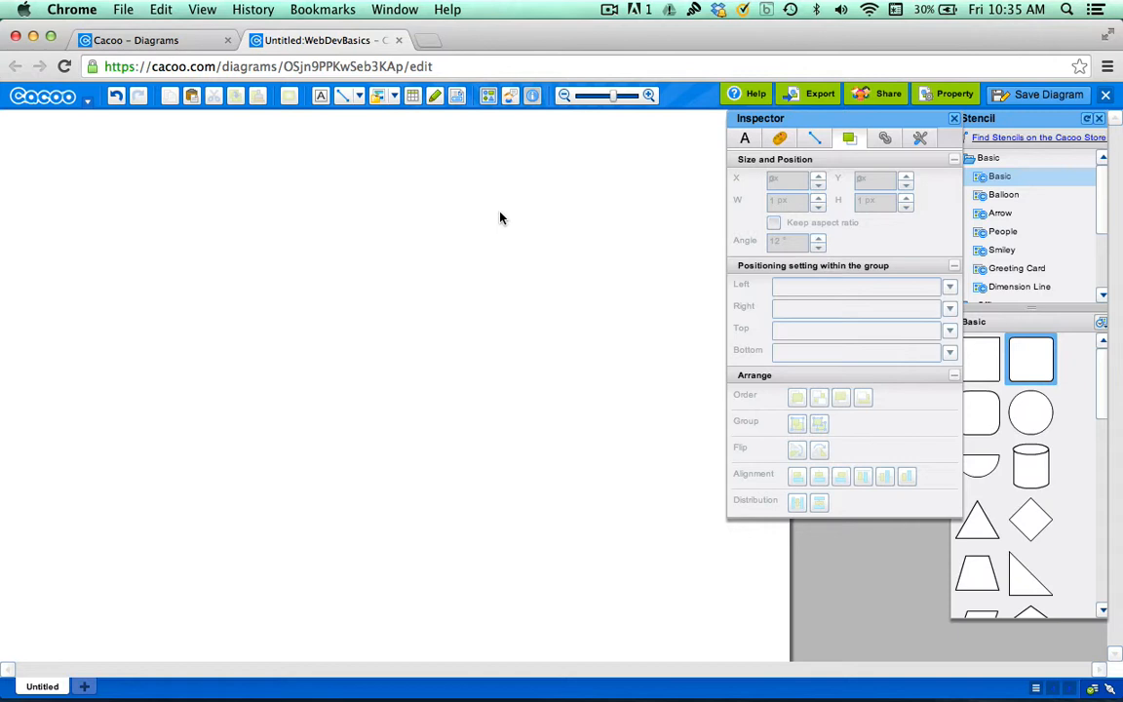
Step: Place two 50 px squares from the Basic stencils side by side near the sheet's top and delete the first one
{"action": "left_click", "coordinate": [983, 359]}
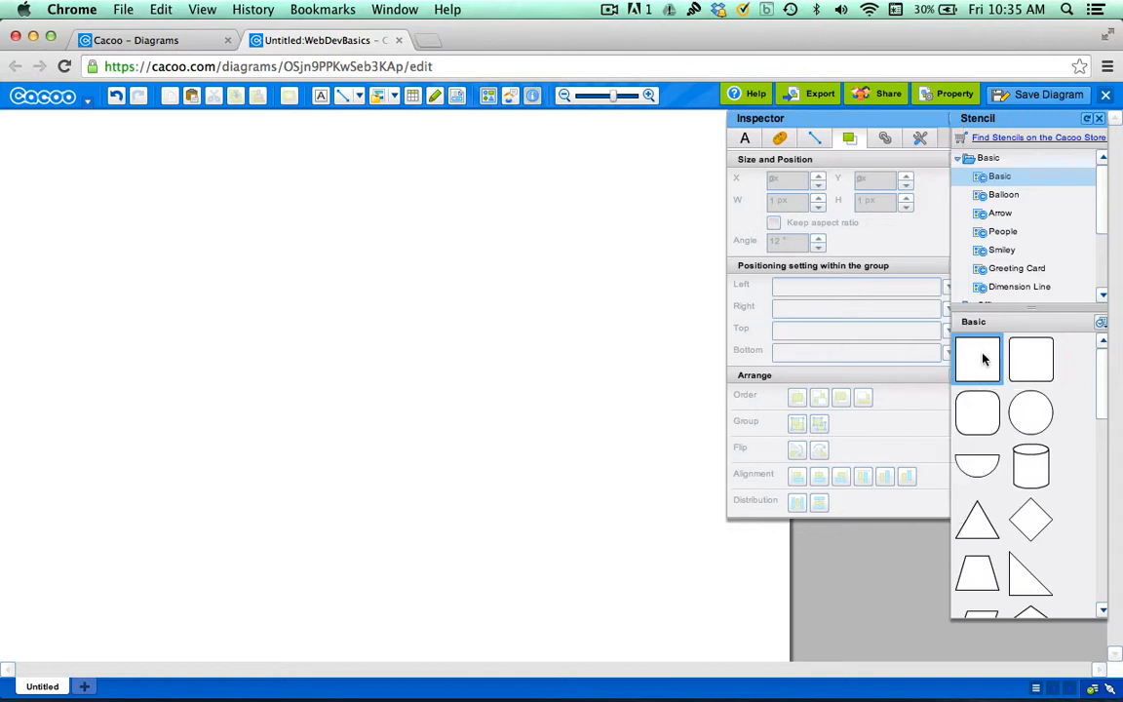
{"action": "left_click_drag", "start_coordinate": [983, 360], "coordinate": [191, 194]}
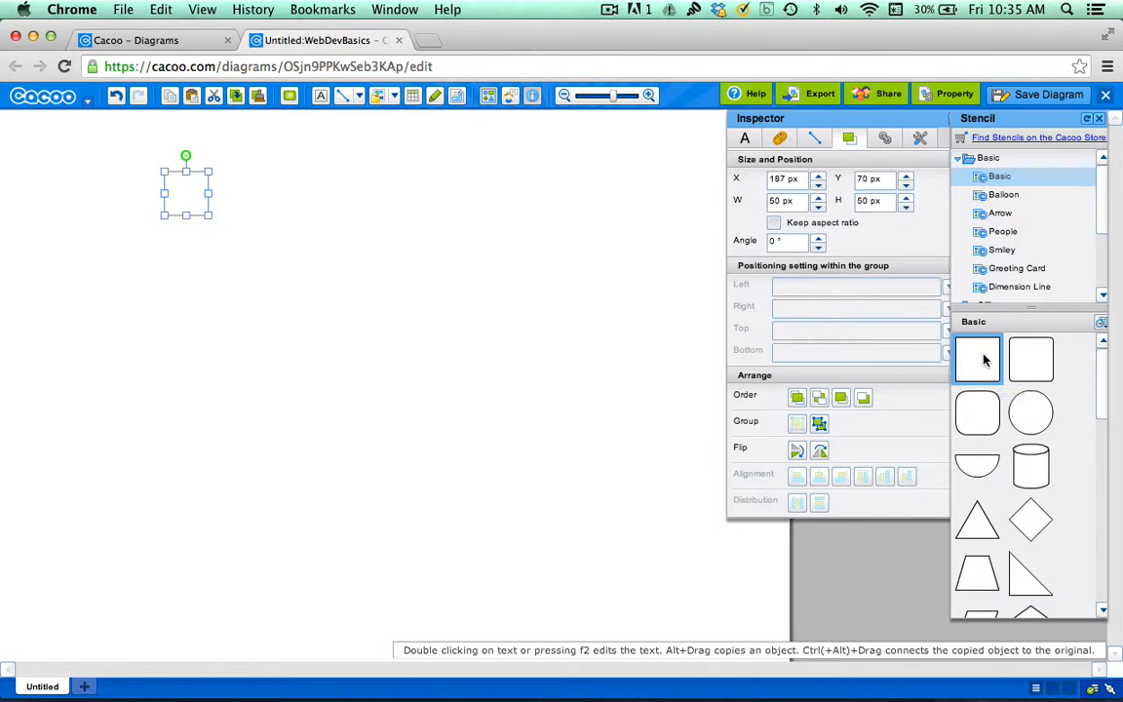
{"action": "left_click_drag", "start_coordinate": [984, 361], "coordinate": [326, 193]}
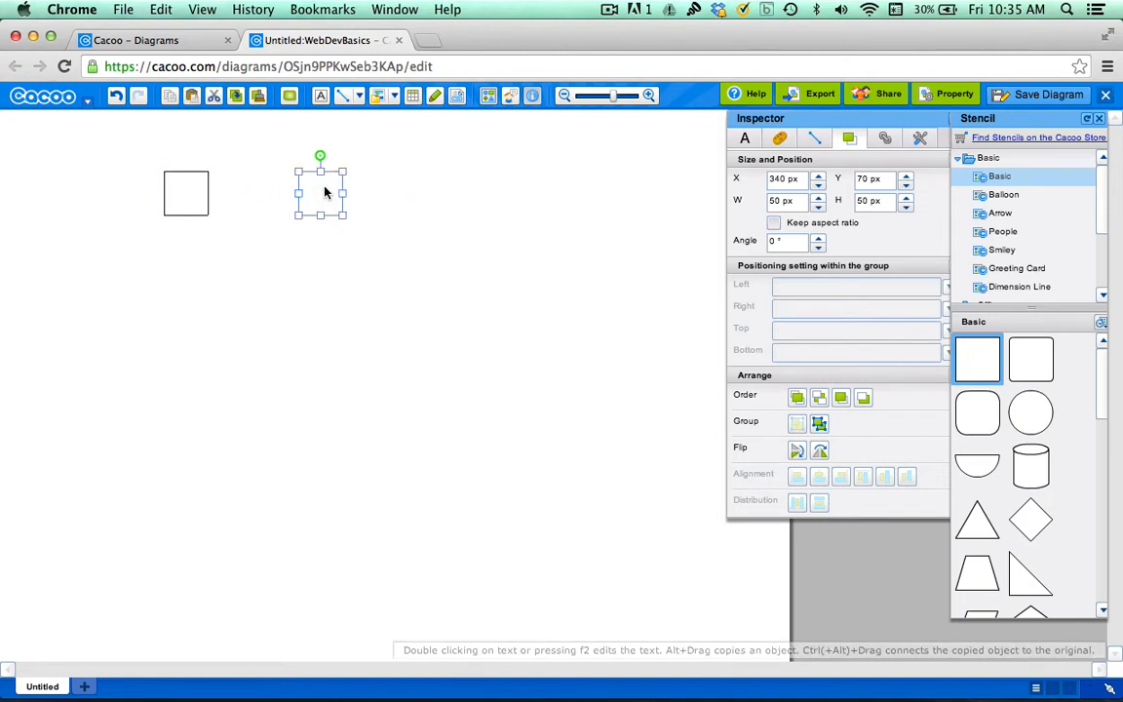
{"action": "left_click", "coordinate": [192, 194]}
{"action": "key", "text": "Delete"}
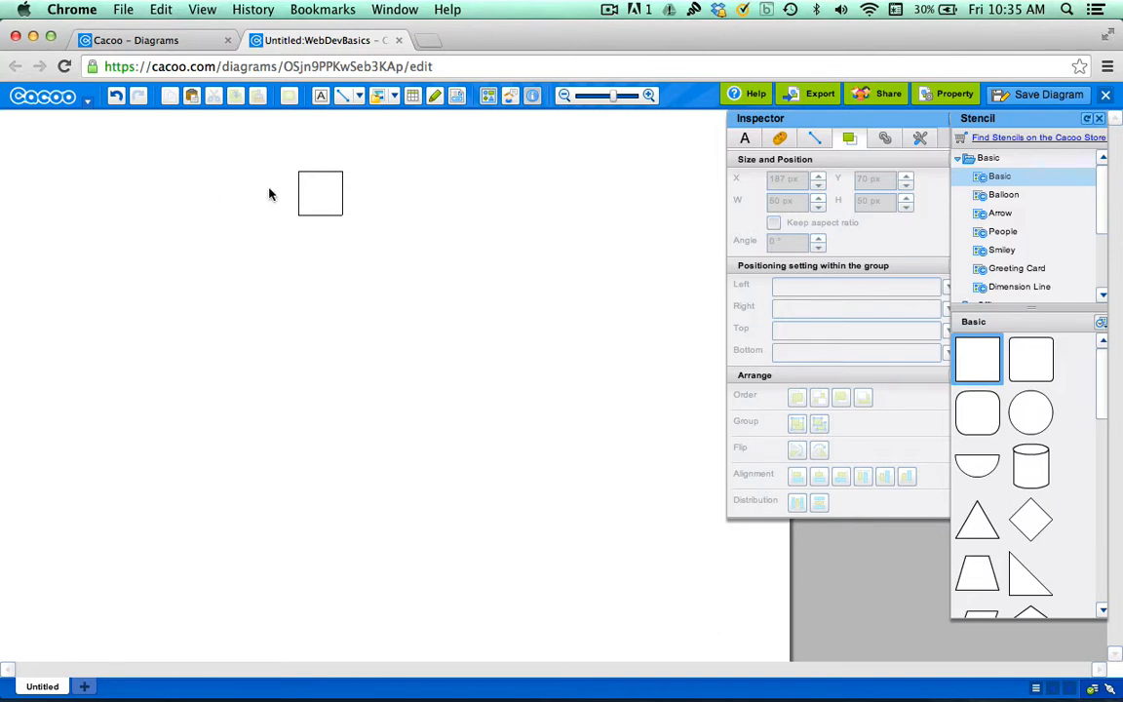
Step: Move the remaining square to about X 123 px, Y 46 px and stretch it to about 578 px wide
{"action": "left_click", "coordinate": [308, 188]}
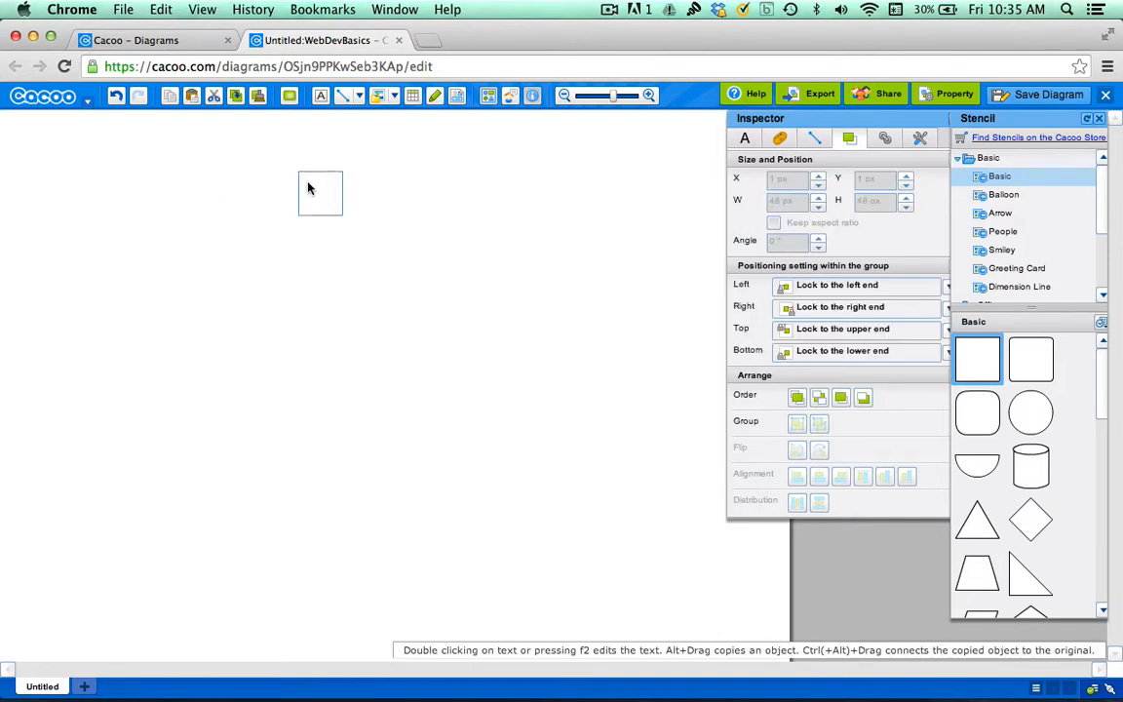
{"action": "left_click_drag", "start_coordinate": [308, 188], "coordinate": [117, 167]}
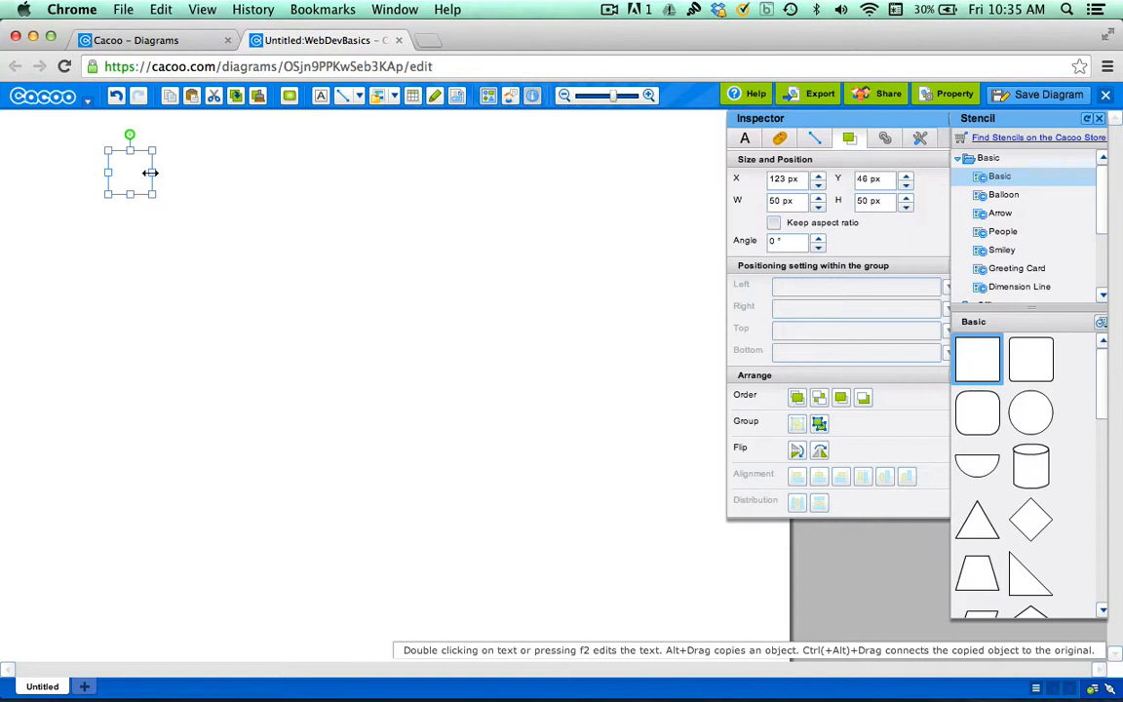
{"action": "left_click_drag", "start_coordinate": [150, 172], "coordinate": [614, 170]}
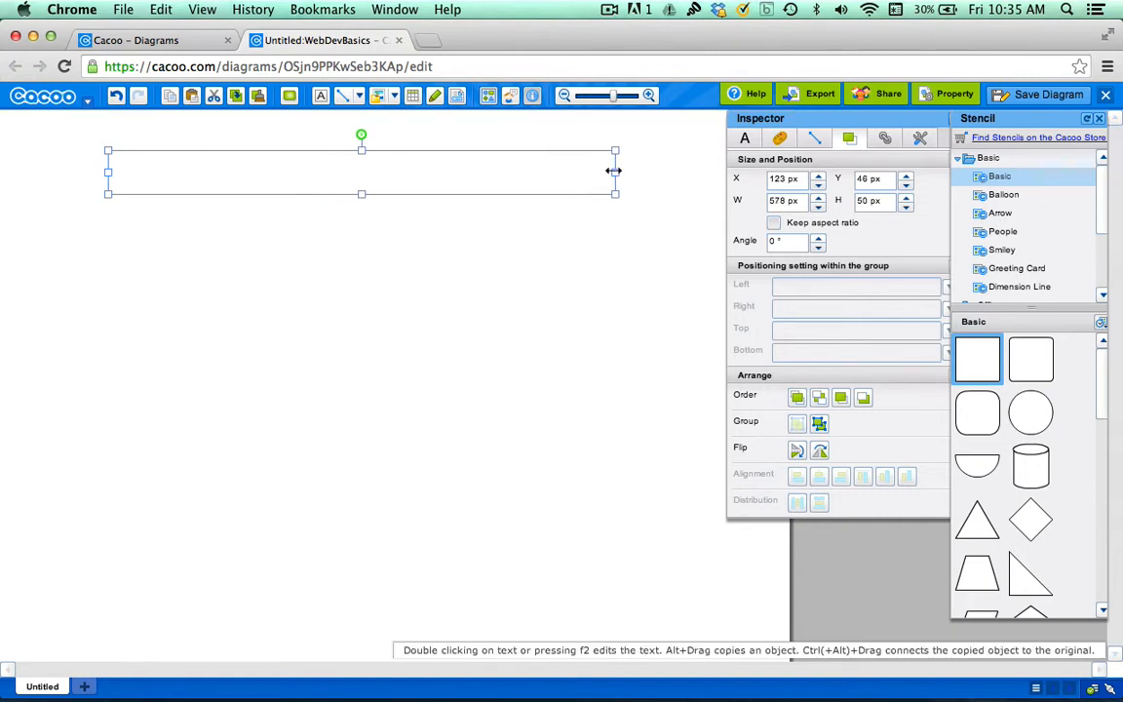
Step: Move the rectangle into the sheet's top-left corner at X 0, Y 0 and widen it to 900 px across the sheet
{"action": "left_click_drag", "start_coordinate": [257, 163], "coordinate": [107, 123]}
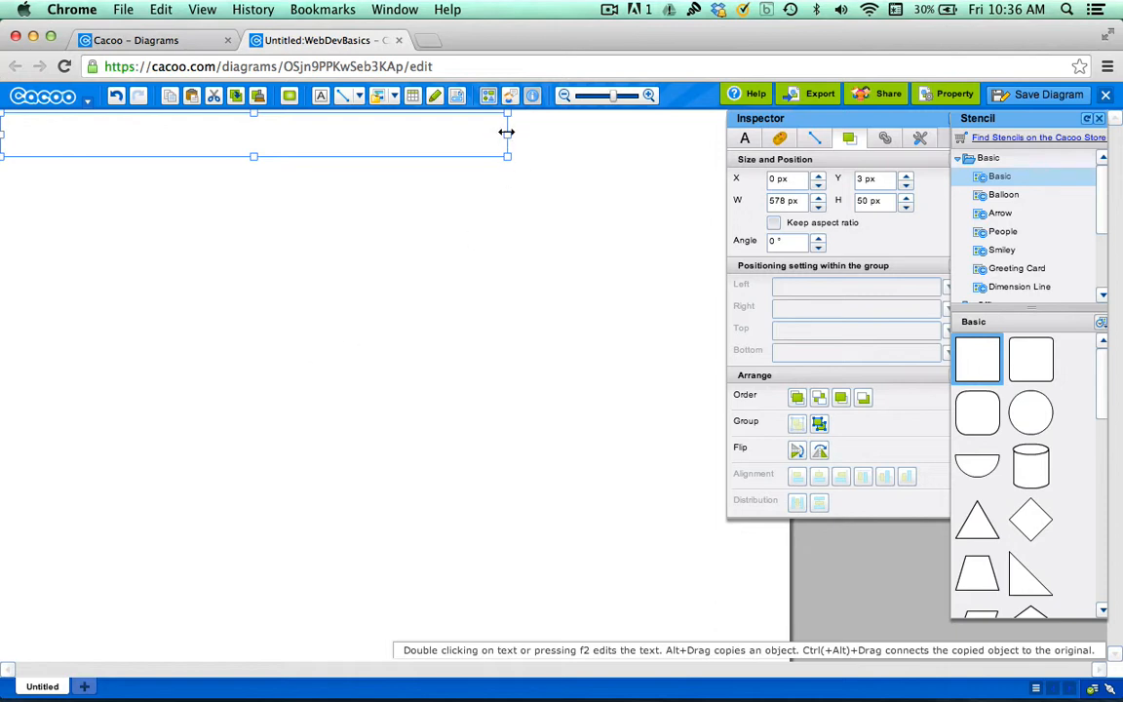
{"action": "left_click_drag", "start_coordinate": [506, 131], "coordinate": [790, 131]}
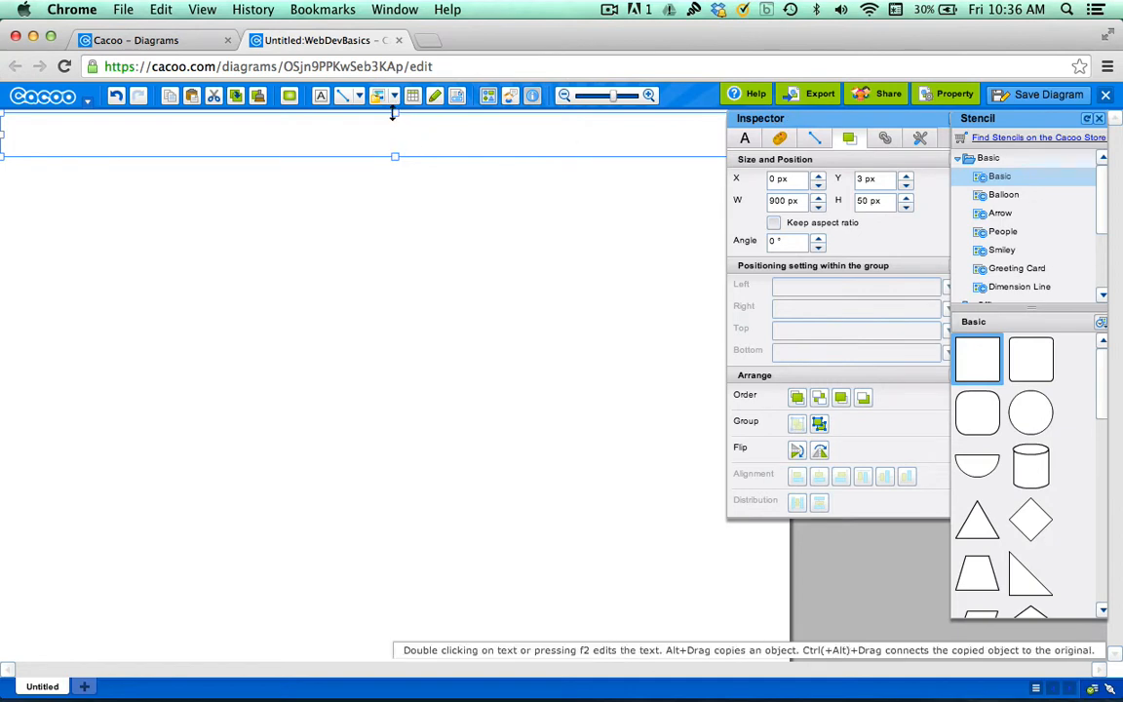
{"action": "left_click_drag", "start_coordinate": [395, 113], "coordinate": [395, 93]}
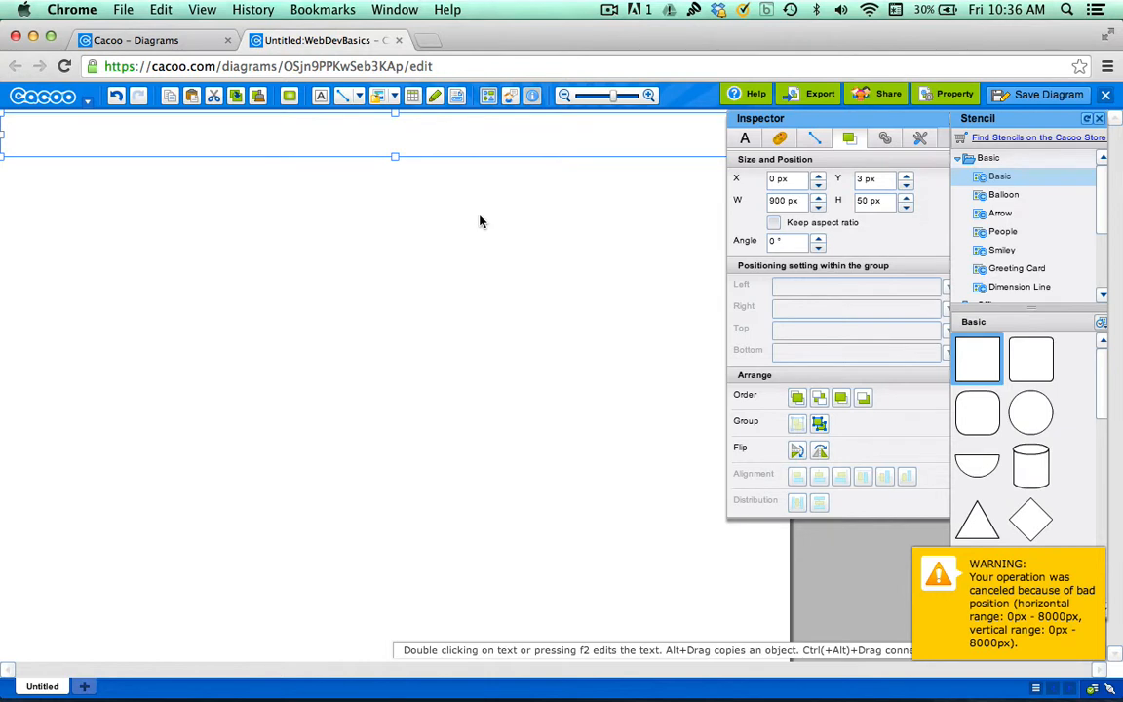
{"action": "key", "text": "Up"}
{"action": "key", "text": "Up"}
{"action": "key", "text": "Up"}
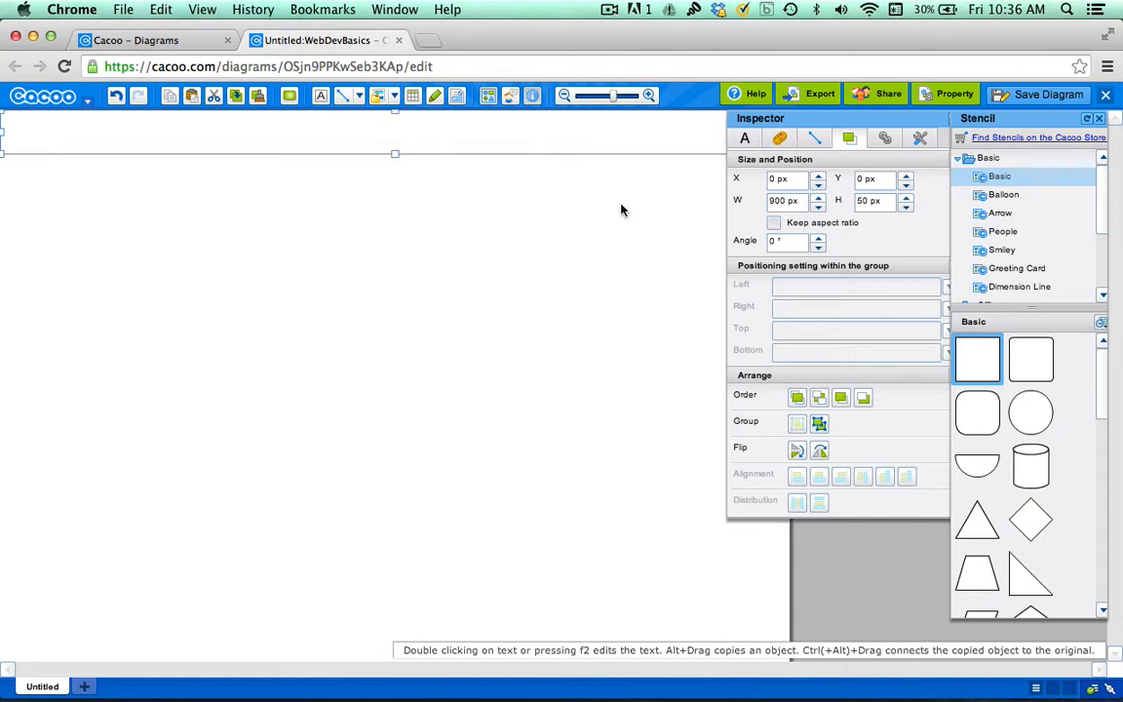
Step: Try a width of 500 px for the rectangle, and set its width back to 900 px
{"action": "left_click", "coordinate": [777, 203]}
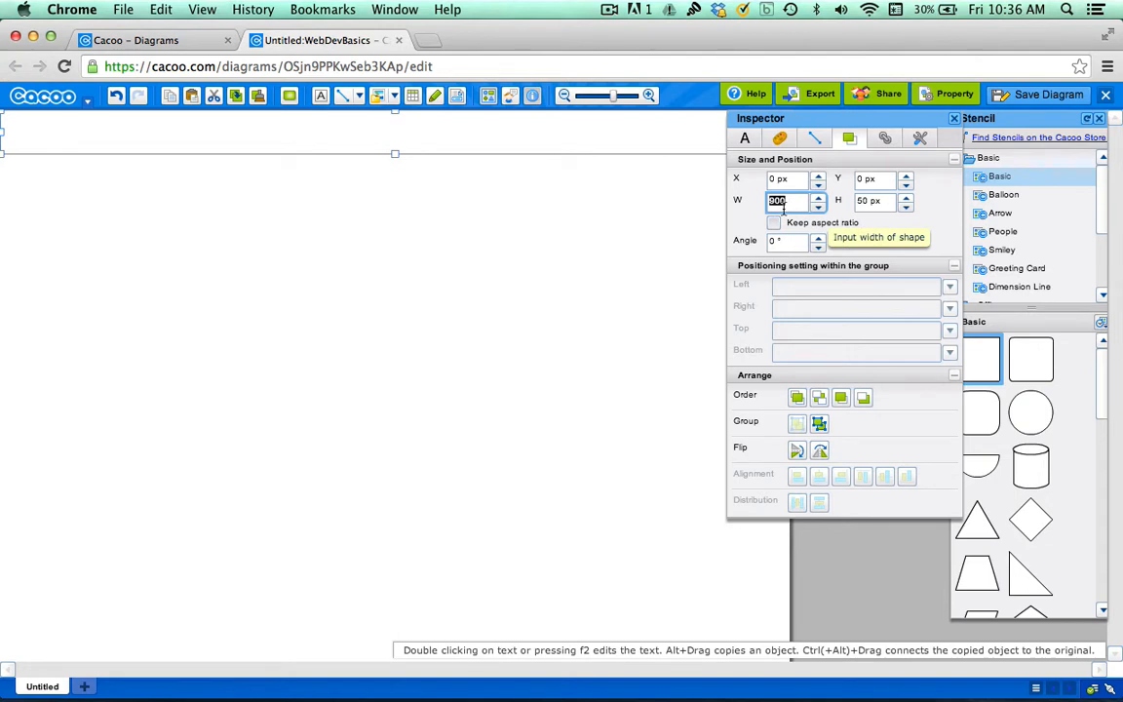
{"action": "type", "text": "500"}
{"action": "key", "text": "Return"}
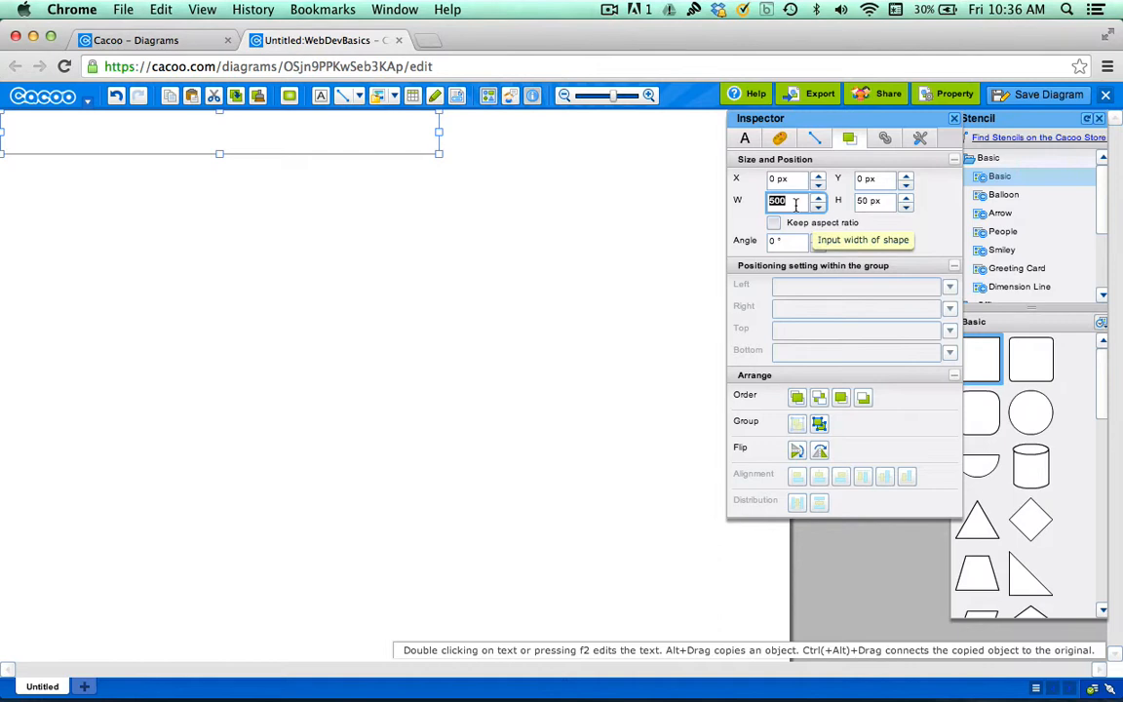
{"action": "type", "text": "900"}
{"action": "key", "text": "Return"}
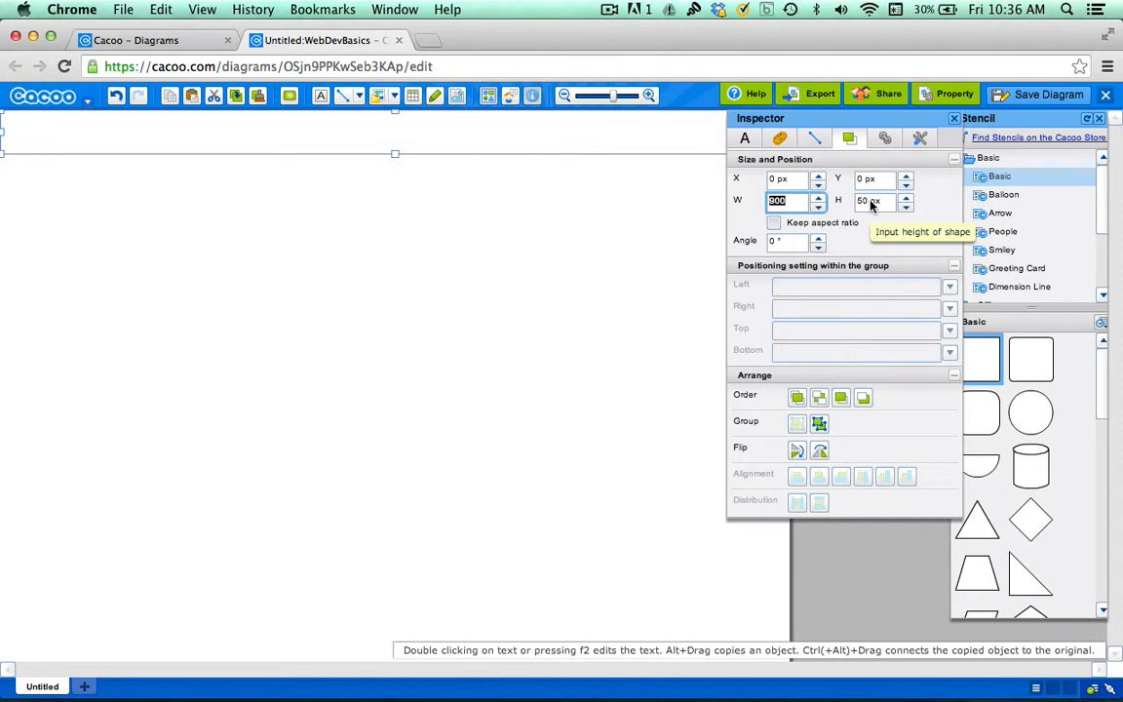
Step: Try heights of 80 px and 120 px for the rectangle, and set its height back to 50 px
{"action": "left_click", "coordinate": [869, 201]}
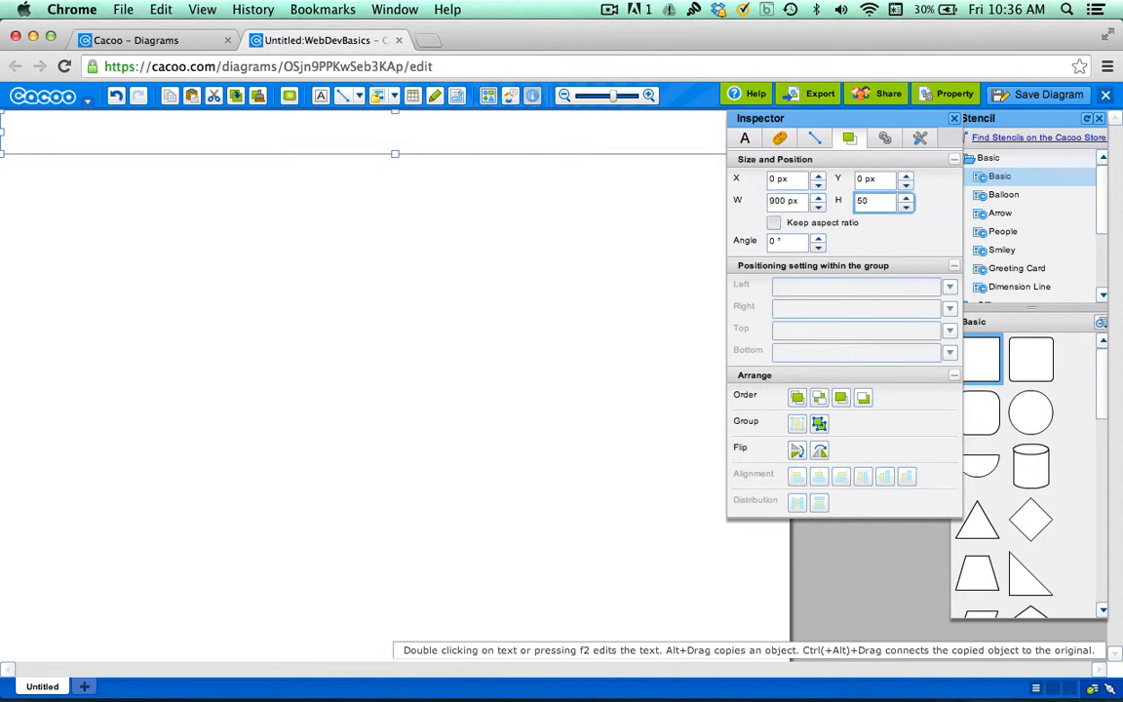
{"action": "key", "text": "BackSpace"}
{"action": "type", "text": "80"}
{"action": "key", "text": "Return"}
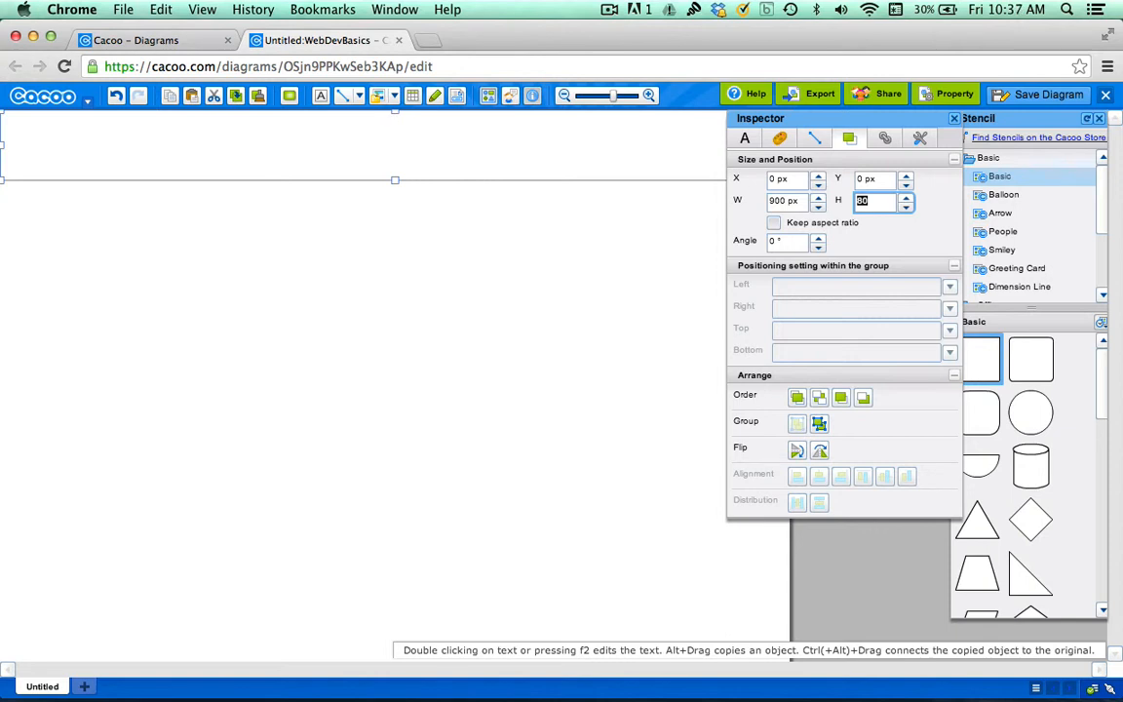
{"action": "type", "text": "120"}
{"action": "key", "text": "Return"}
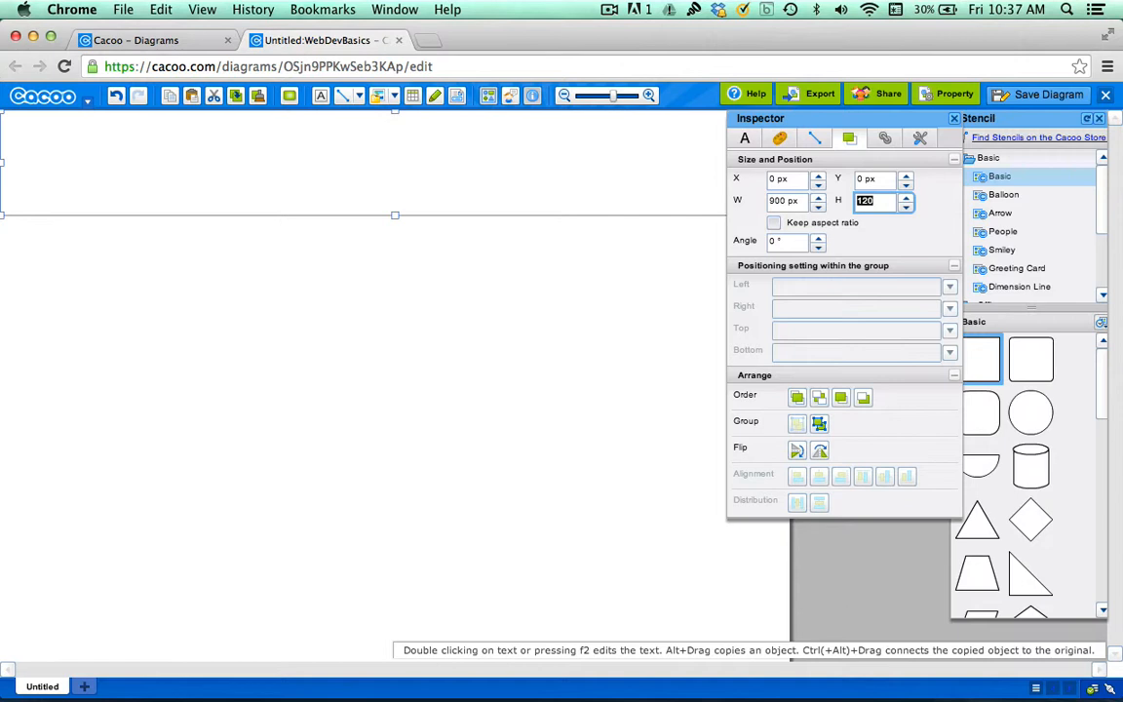
{"action": "type", "text": "50"}
{"action": "key", "text": "Return"}
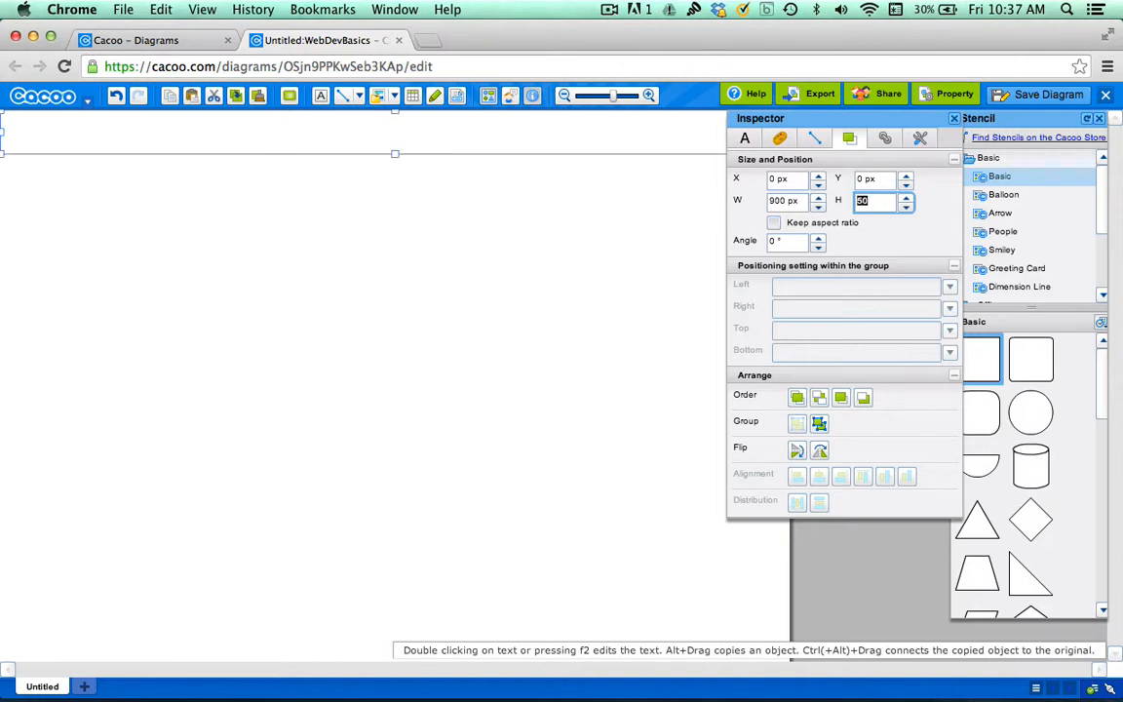
Step: Try an X position of 25 px for the rectangle, and set X back to 0
{"action": "left_click", "coordinate": [772, 178]}
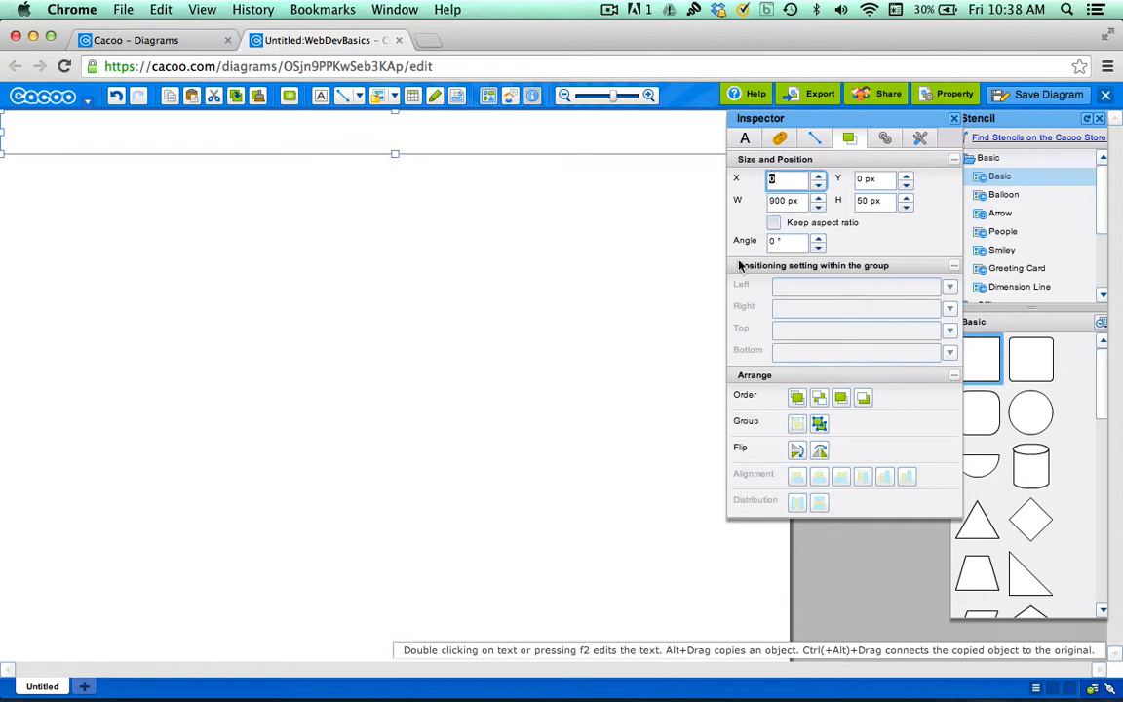
{"action": "type", "text": "25"}
{"action": "key", "text": "Return"}
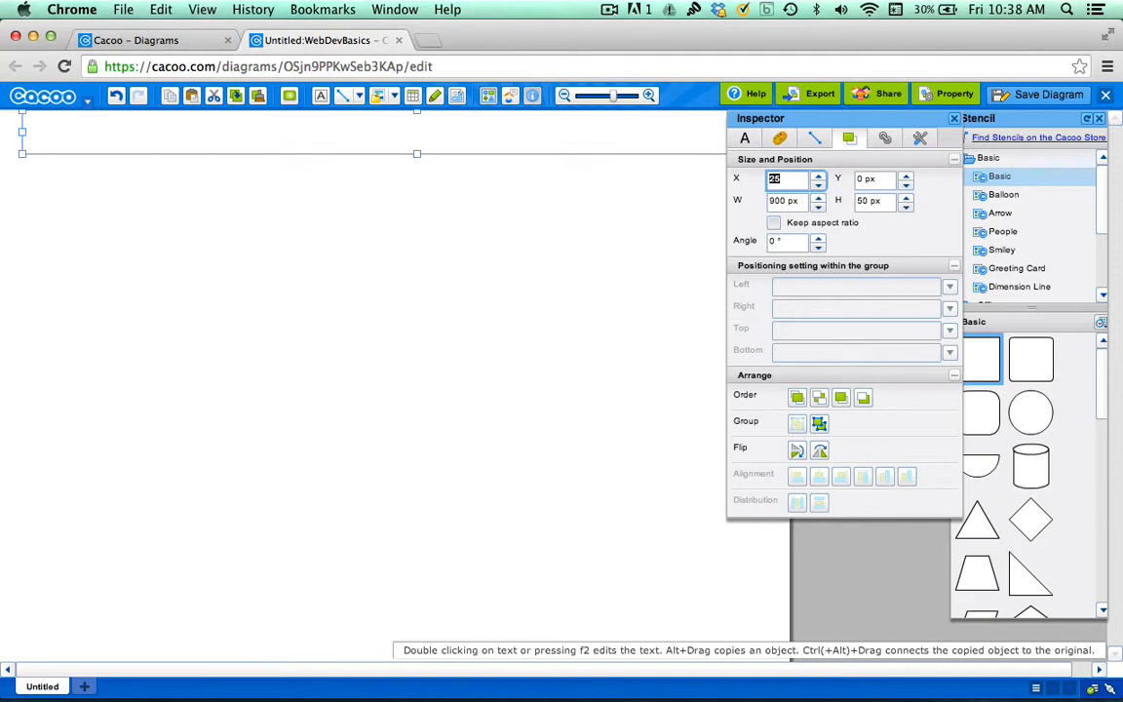
{"action": "type", "text": "0"}
{"action": "key", "text": "Return"}
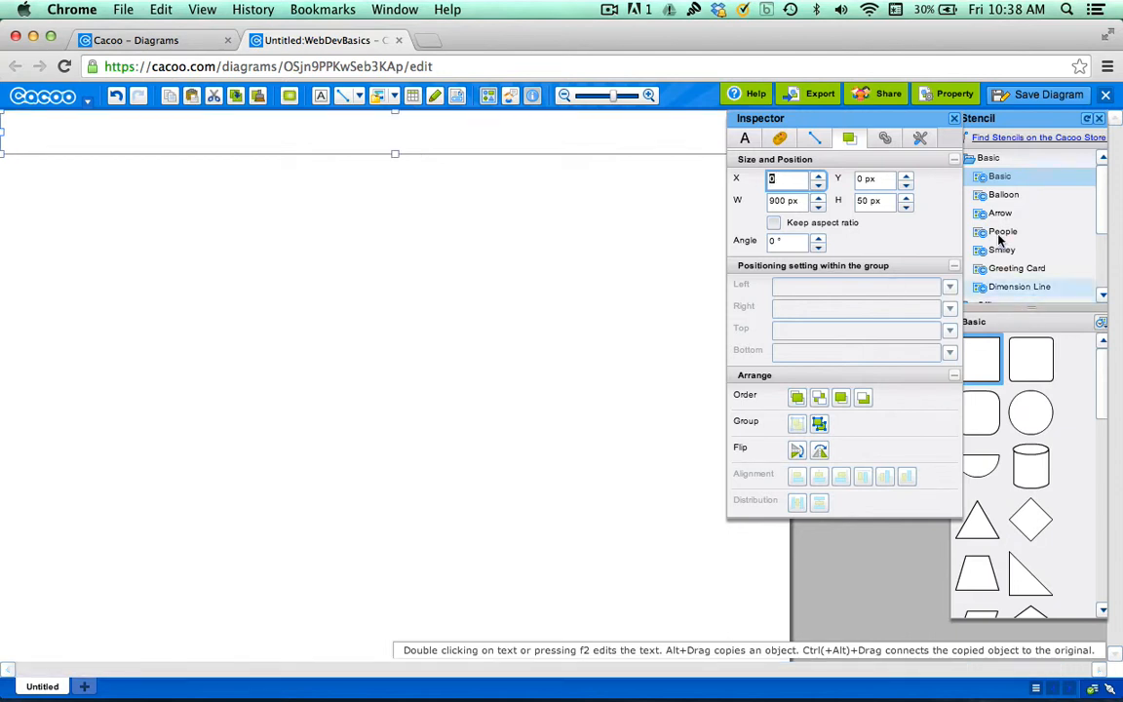
Step: Try a Y position of 25 px for the rectangle, and set Y back to 0
{"action": "left_click", "coordinate": [866, 183]}
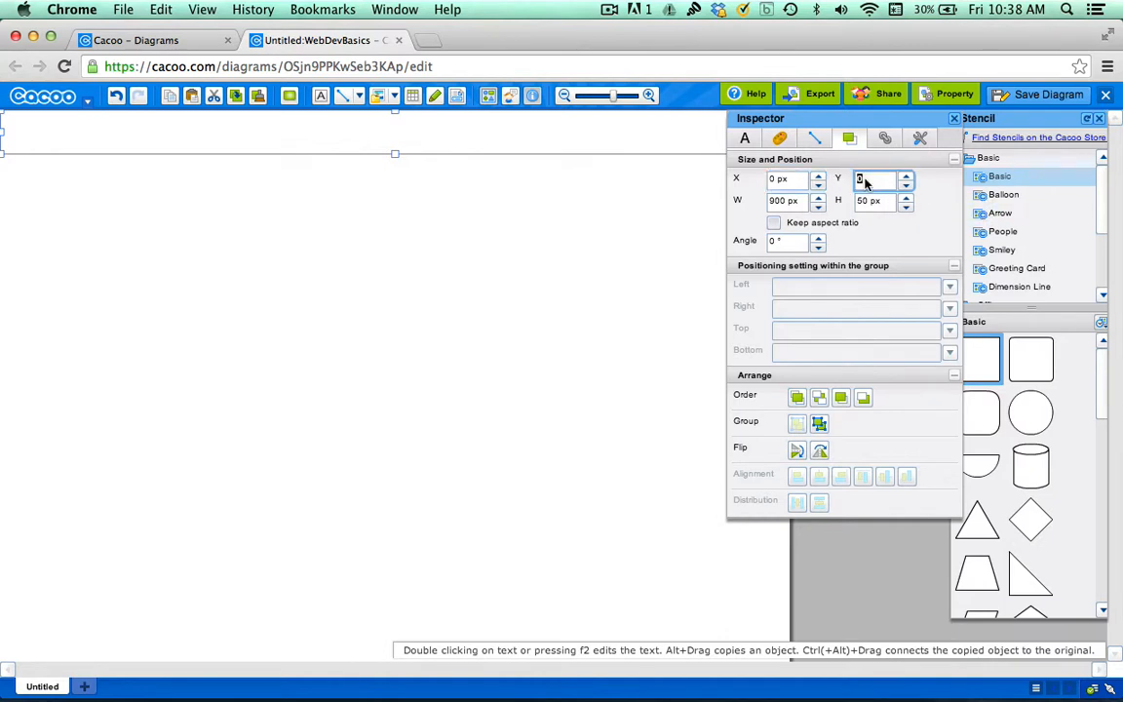
{"action": "type", "text": "25"}
{"action": "key", "text": "Return"}
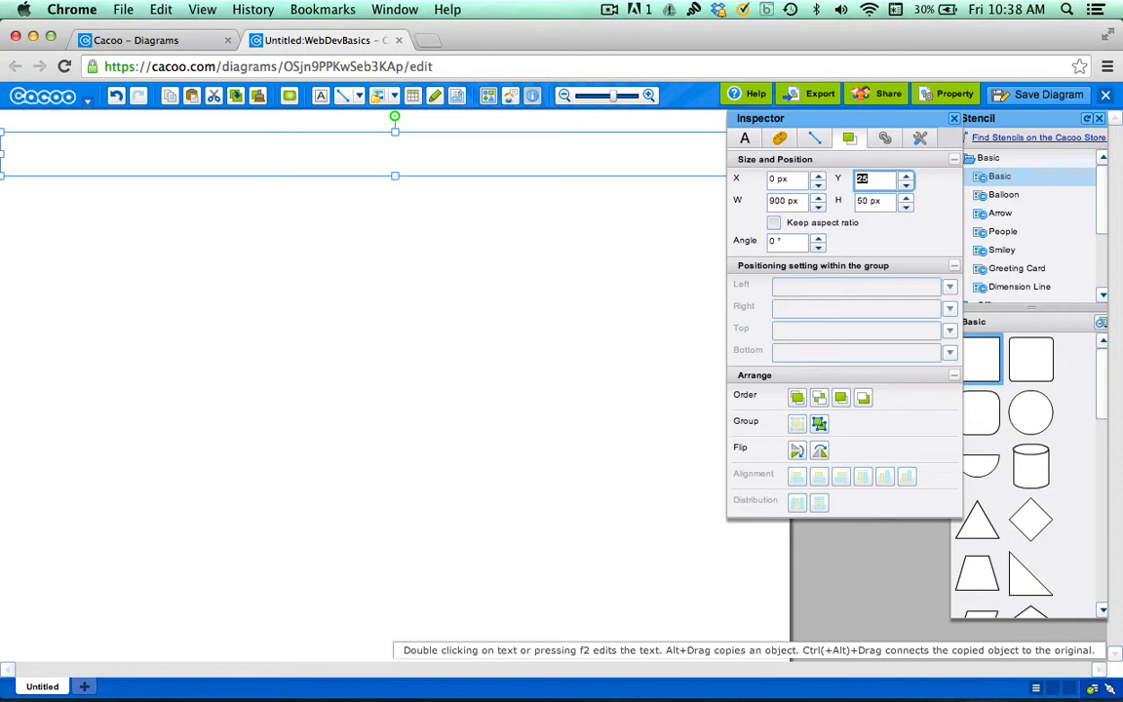
{"action": "type", "text": "0"}
{"action": "key", "text": "Return"}
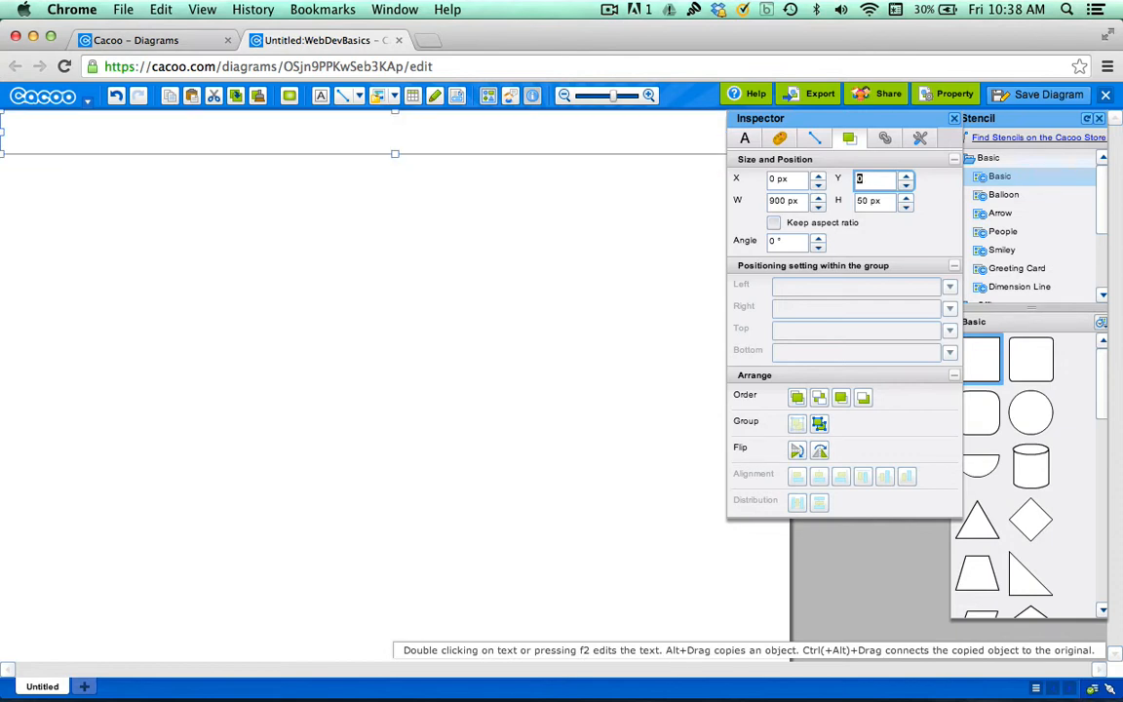
Step: Fill the rectangle with the darkest blue palette colour and deselect it
{"action": "left_click", "coordinate": [781, 138]}
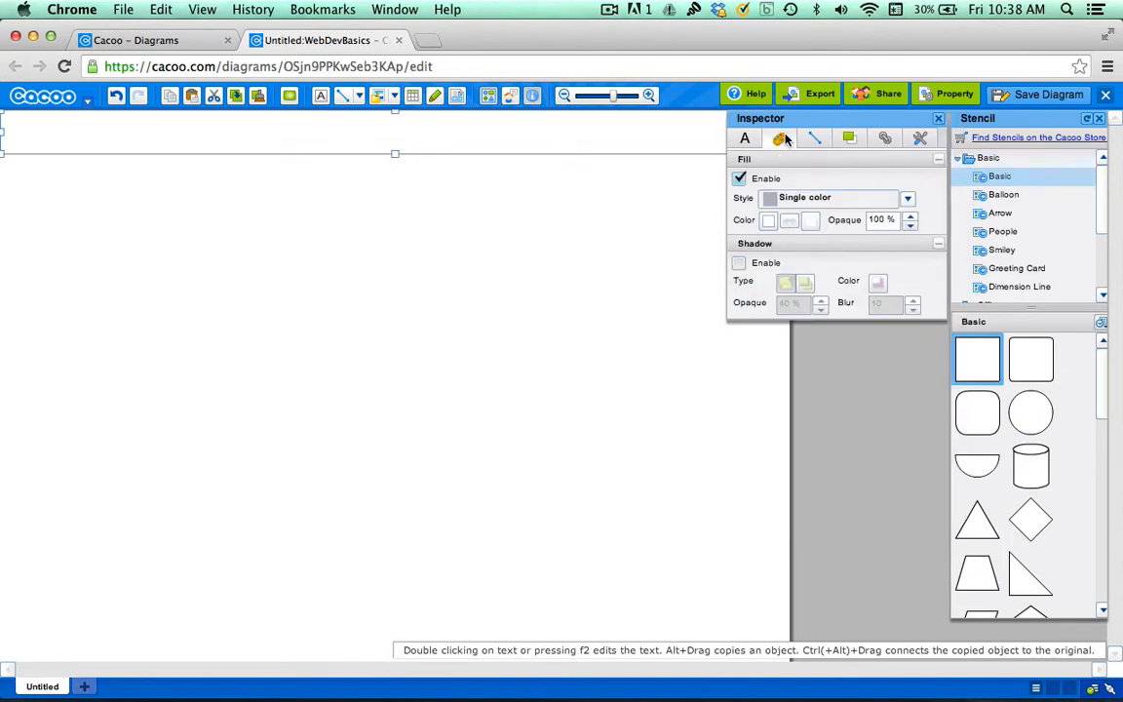
{"action": "left_click", "coordinate": [767, 222]}
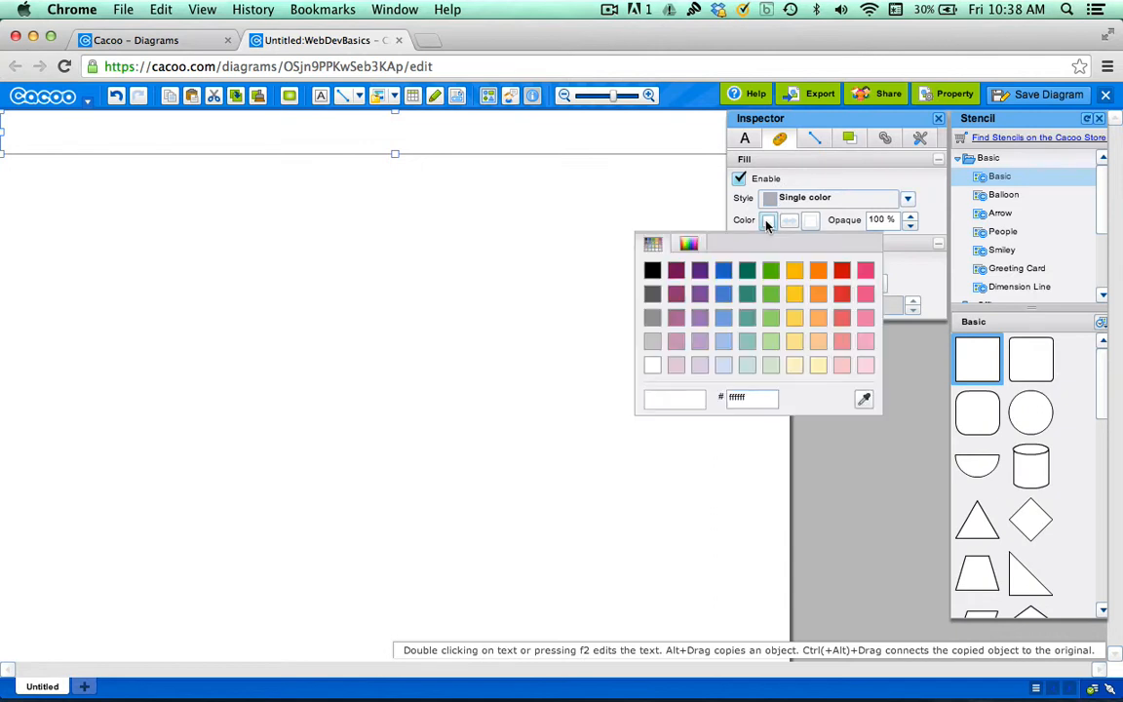
{"action": "left_click", "coordinate": [717, 278]}
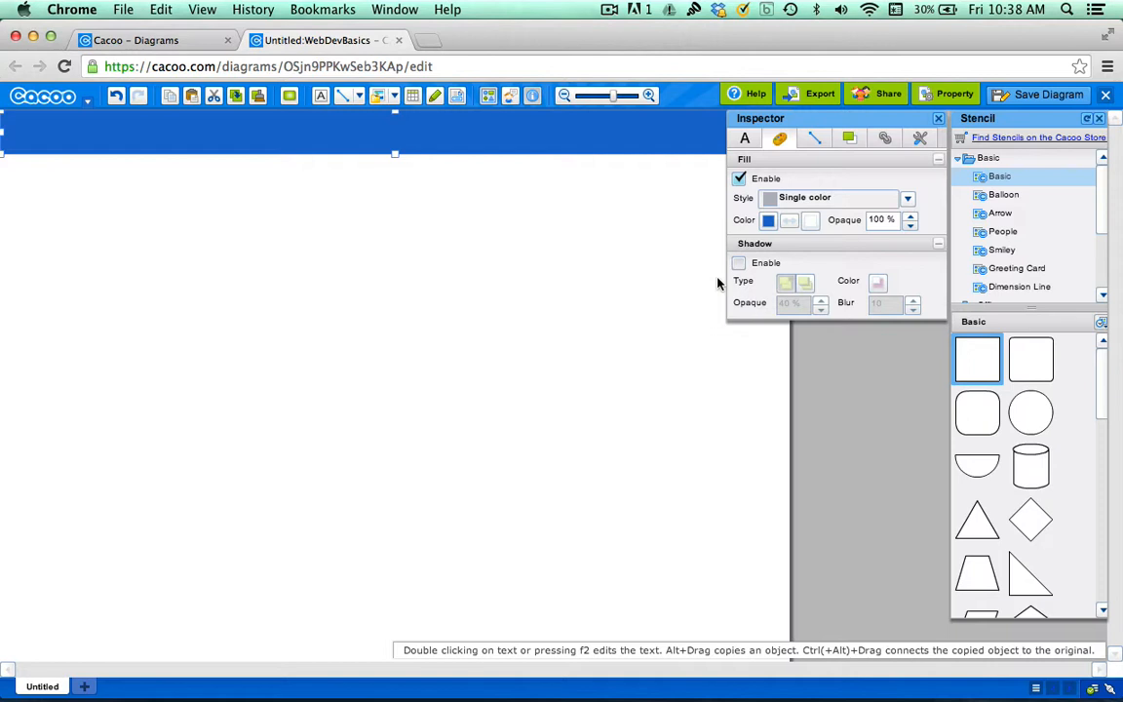
{"action": "left_click", "coordinate": [586, 242]}
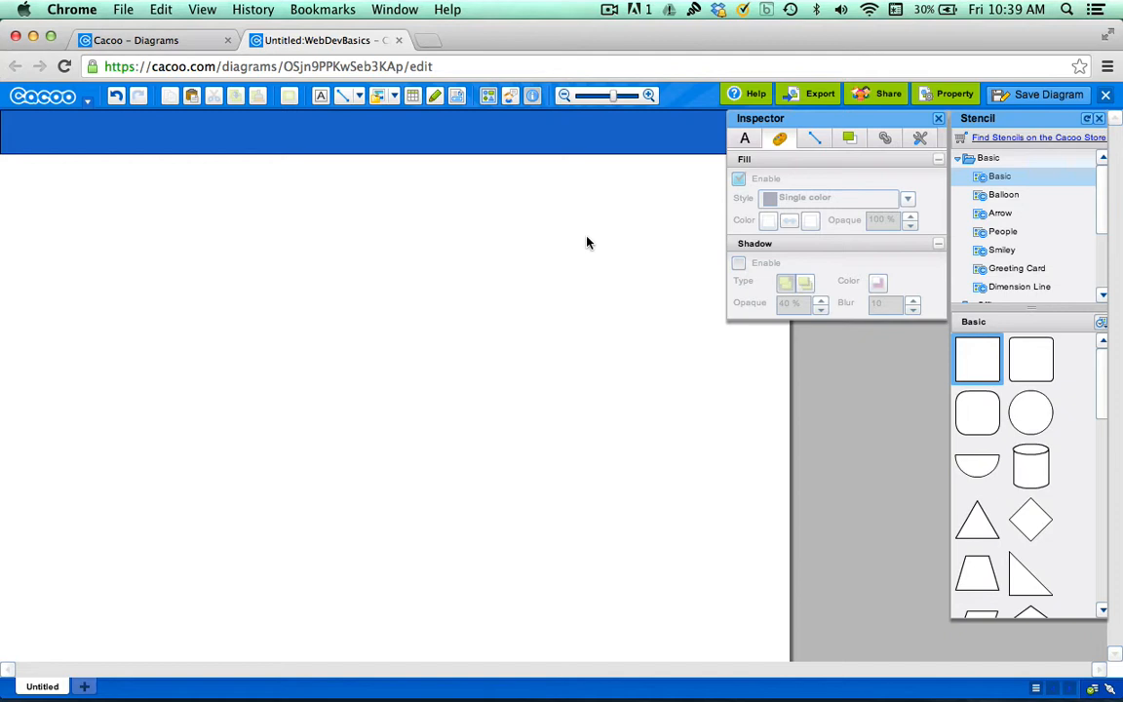
Step: Try a much thicker outline on the blue bar, at least 13, and set the line thickness back to 1
{"action": "left_click", "coordinate": [585, 149]}
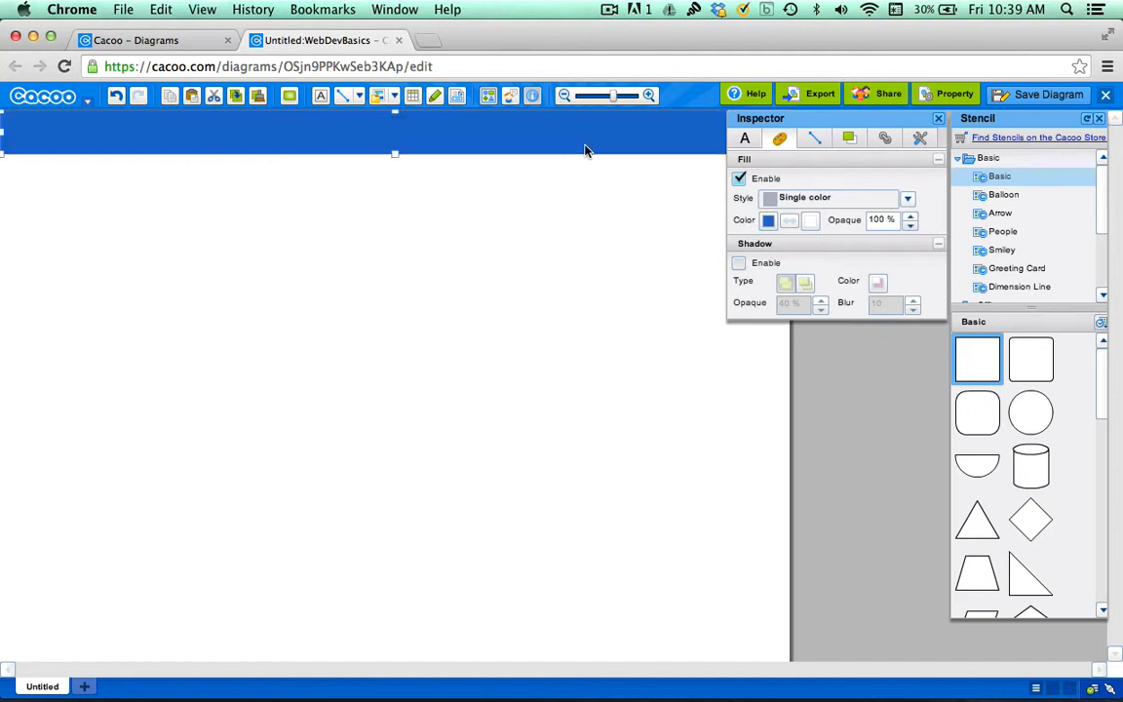
{"action": "left_click", "coordinate": [814, 139]}
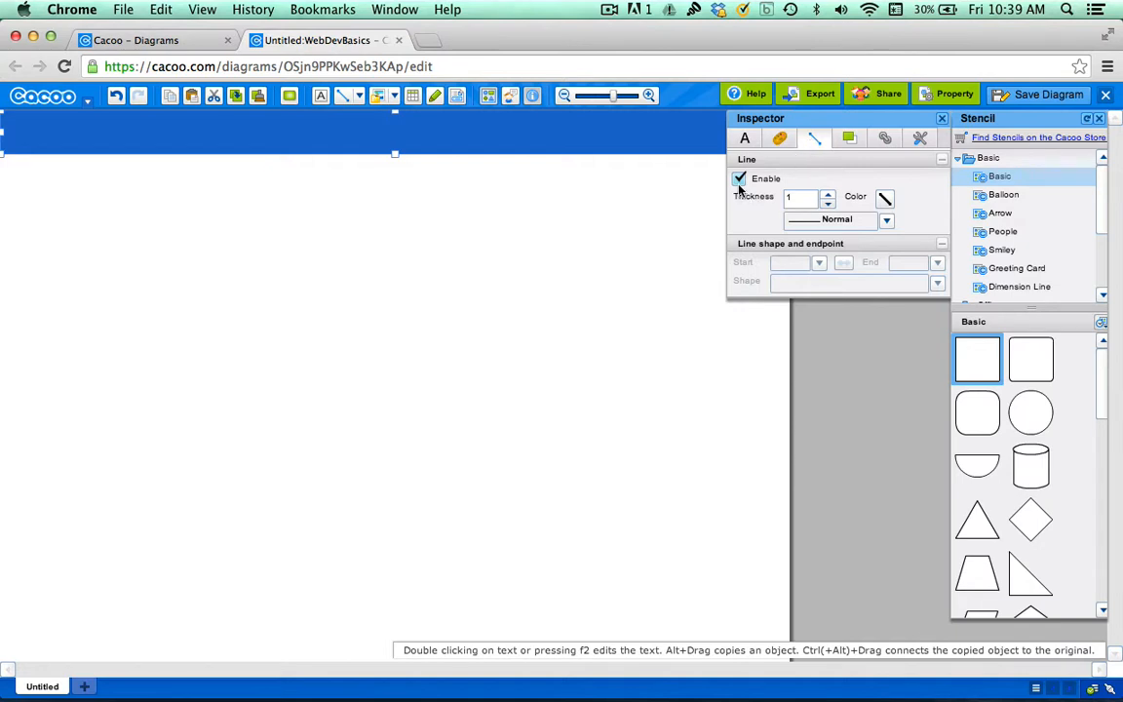
{"action": "left_click", "coordinate": [827, 193]}
{"action": "left_click", "coordinate": [827, 193]}
{"action": "left_click", "coordinate": [827, 194]}
{"action": "left_click", "coordinate": [826, 194]}
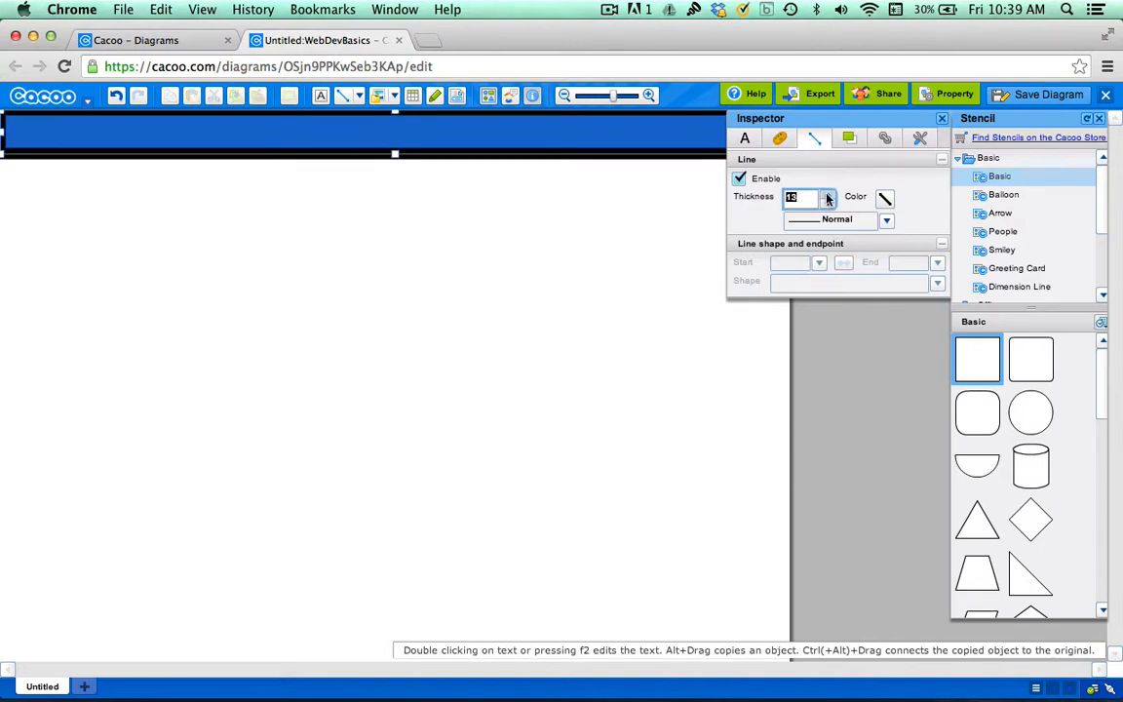
{"action": "left_click", "coordinate": [827, 194]}
{"action": "left_click", "coordinate": [827, 194]}
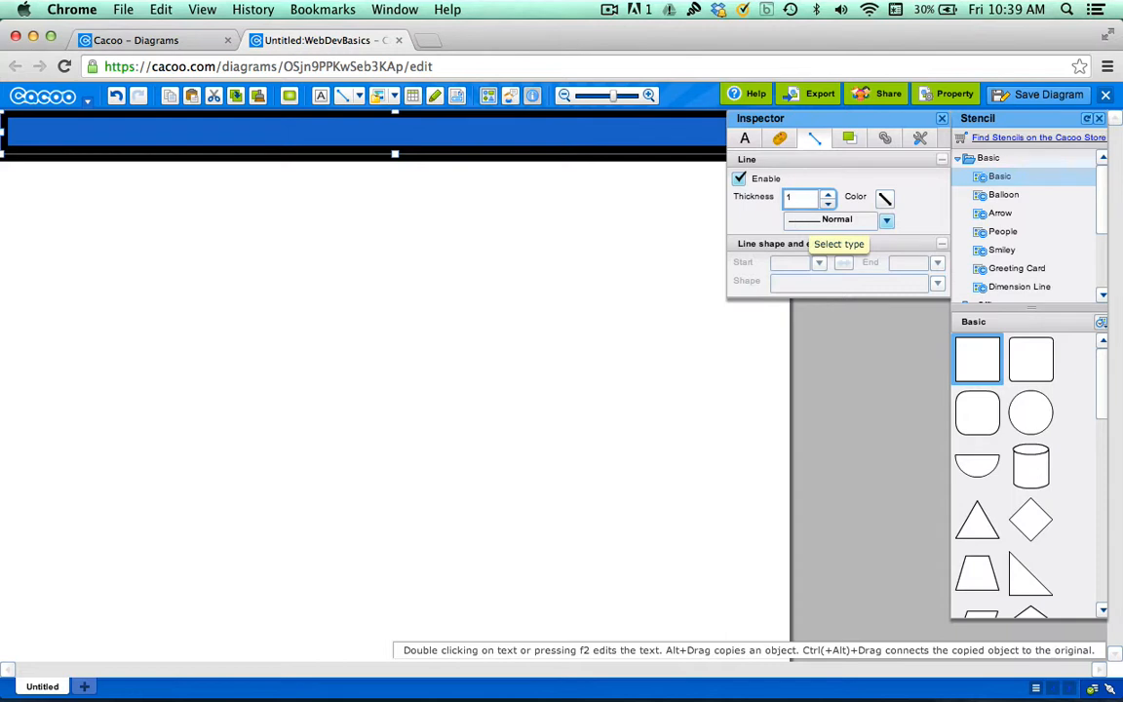
{"action": "type", "text": "1"}
{"action": "key", "text": "Return"}
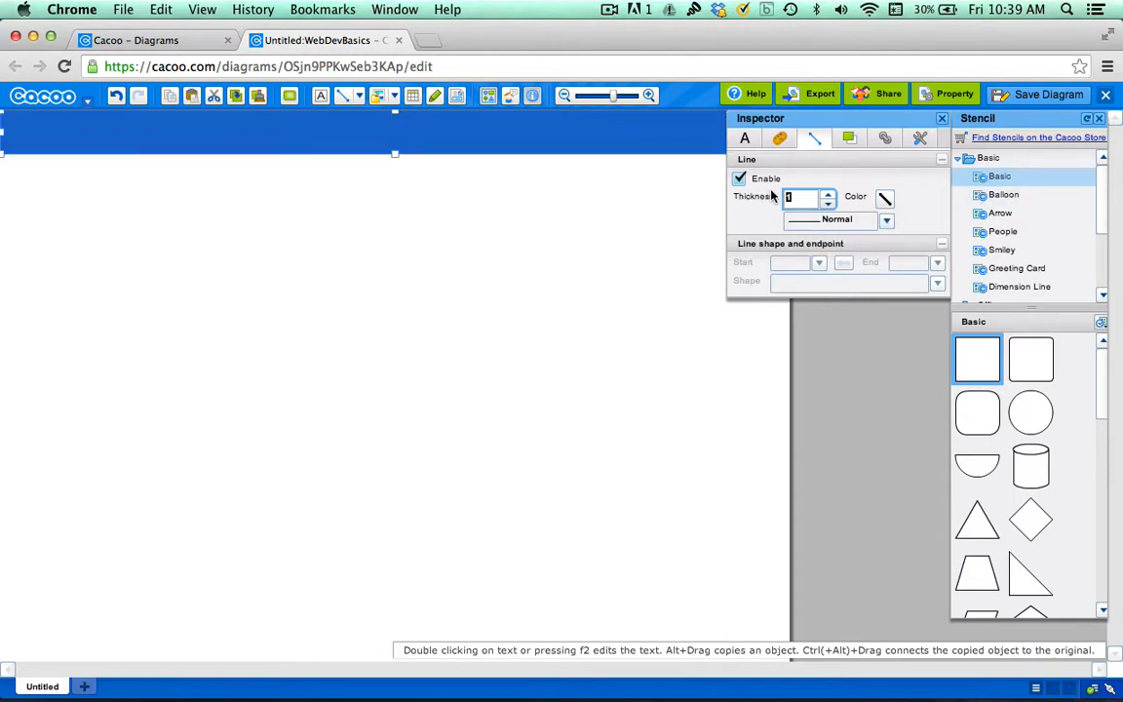
Step: Disable the blue bar's outline and move the Inspector down so that it no longer covers the bar
{"action": "left_click", "coordinate": [739, 179]}
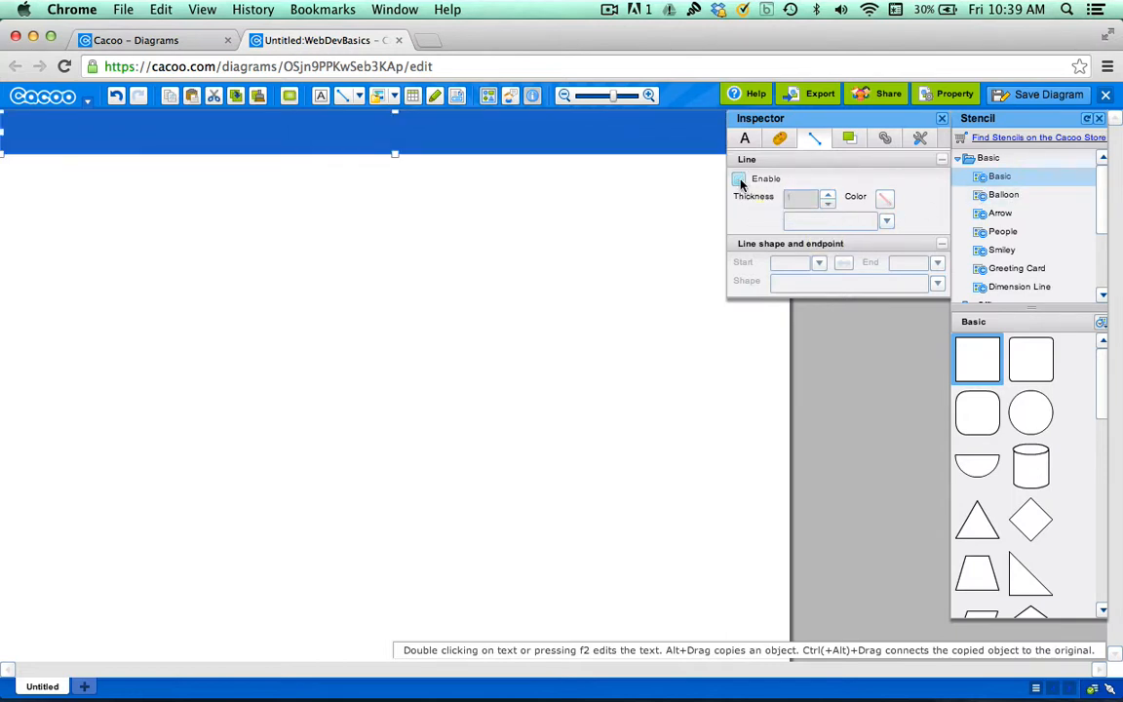
{"action": "left_click", "coordinate": [658, 195]}
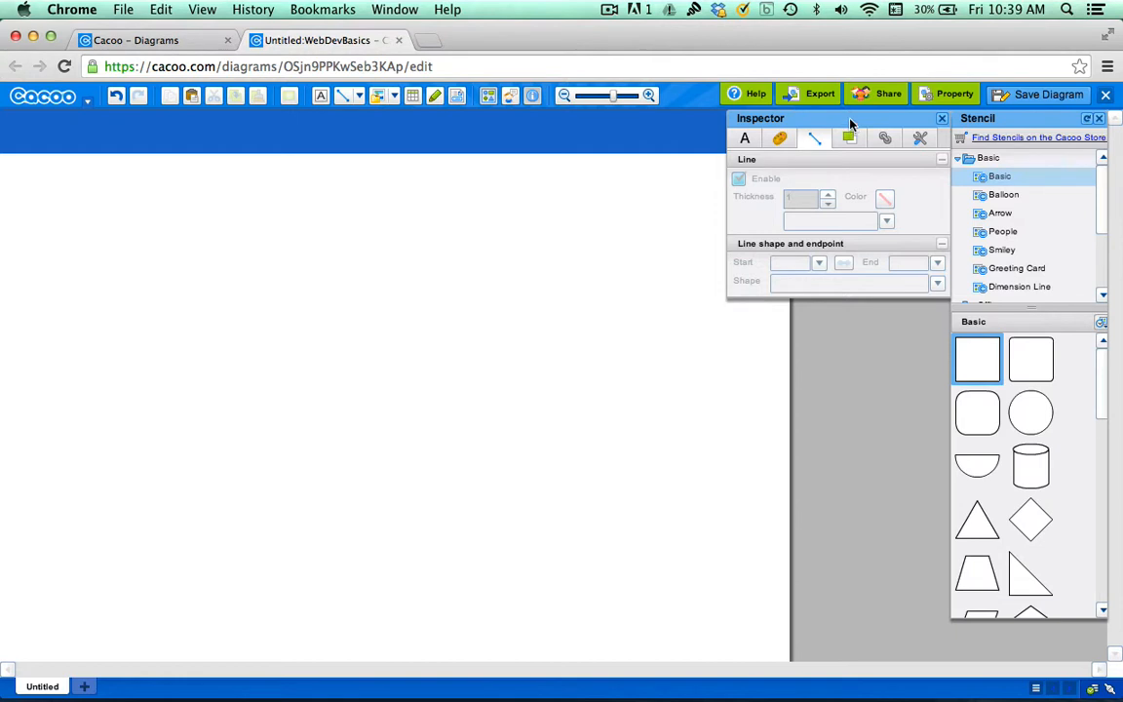
{"action": "left_click_drag", "start_coordinate": [851, 120], "coordinate": [850, 342]}
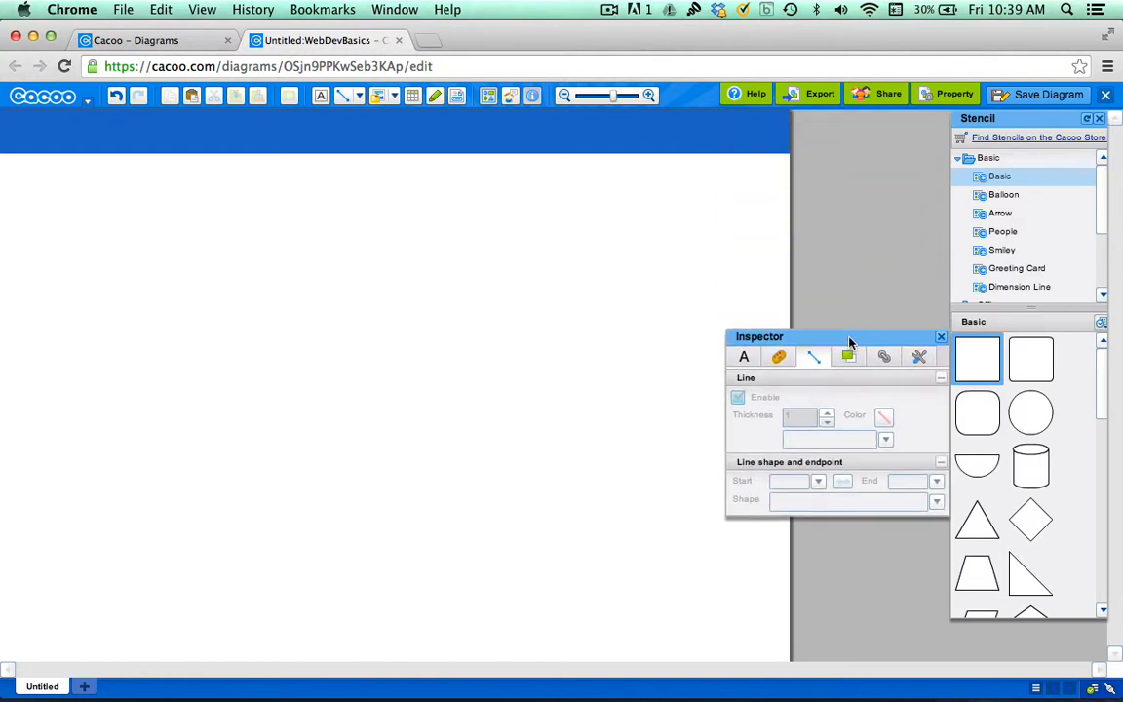